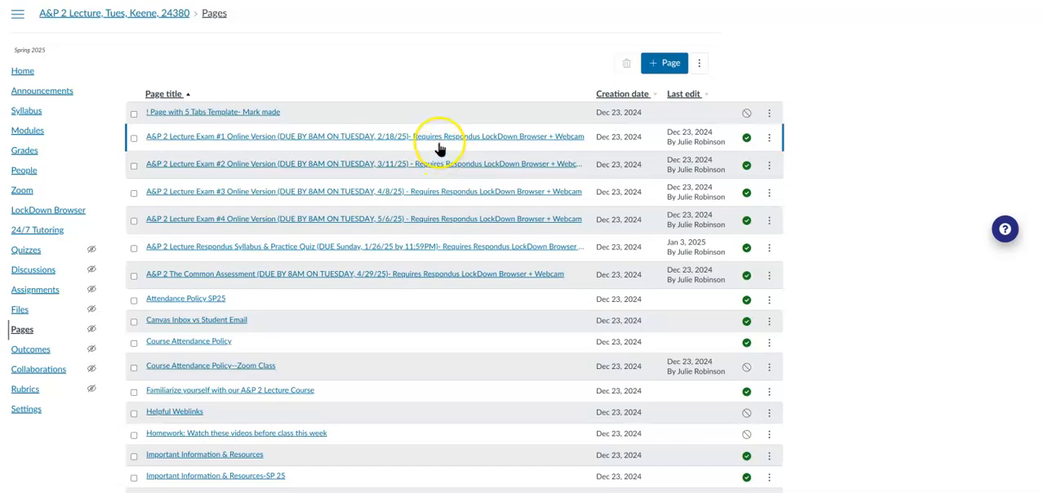
# Inspect the full title of the A&P 2 Lecture Exam #1 page in its edit dialog, and leave it without saving.
pyautogui.click(769, 138)
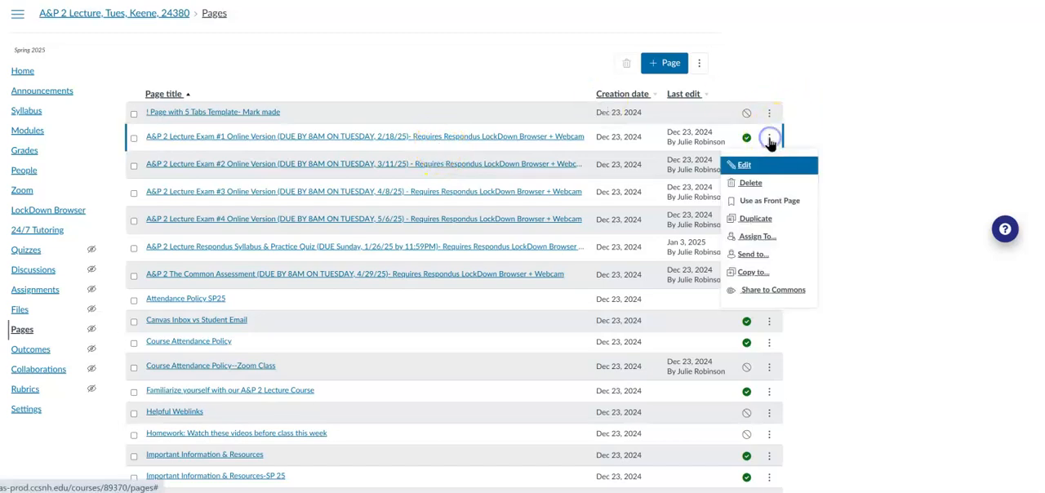
pyautogui.click(748, 166)
pyautogui.click(555, 232)
pyautogui.press('Right')
pyautogui.press('Right')
pyautogui.press('Right')
pyautogui.press('Right')
pyautogui.press('Right')
pyautogui.press('Right')
pyautogui.press('Right')
pyautogui.press('Right')
pyautogui.press('Right')
pyautogui.press('Right')
pyautogui.press('Right')
pyautogui.press('Right')
pyautogui.press('Right')
pyautogui.press('Right')
pyautogui.press('Right')
pyautogui.press('Right')
pyautogui.press('Right')
pyautogui.press('Right')
pyautogui.press('Right')
pyautogui.press('Right')
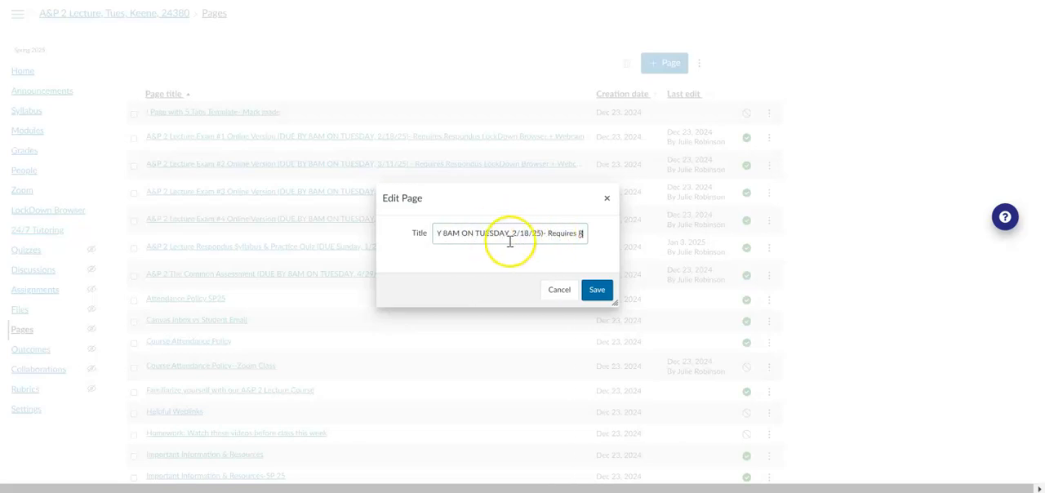
pyautogui.click(557, 289)
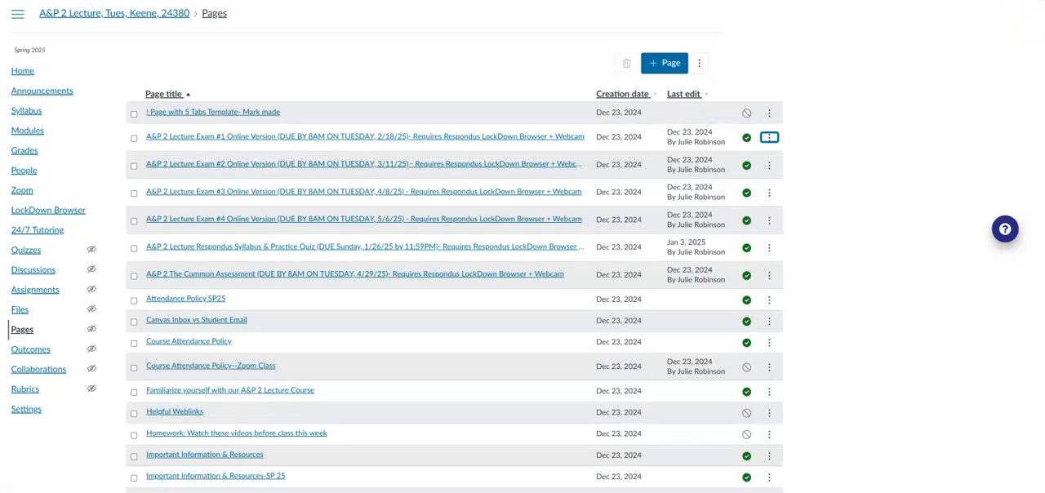
# Open the Week 5-8 Learning Resources & Assignments page and show its Assignments & Assessments section.
pyautogui.scroll(-15, 455, 286)
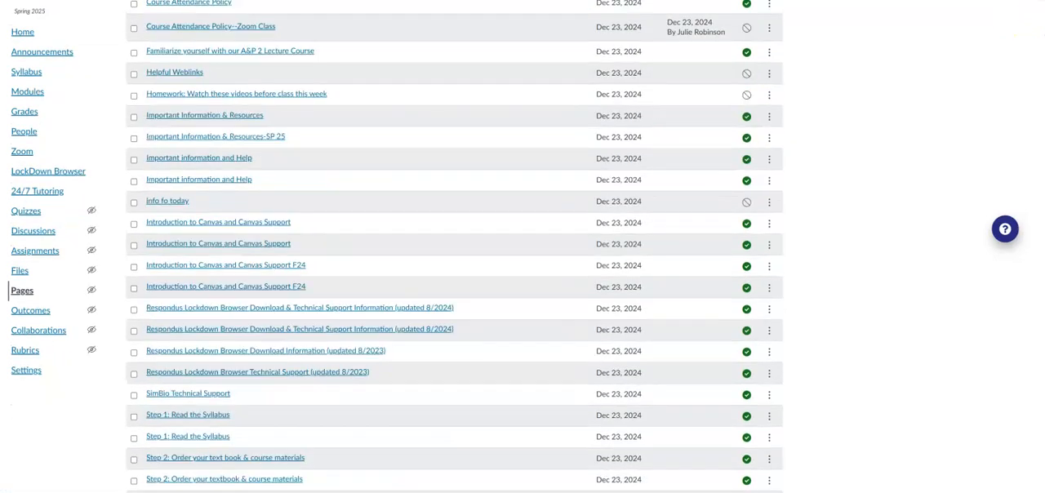
pyautogui.scroll(-4, 454, 245)
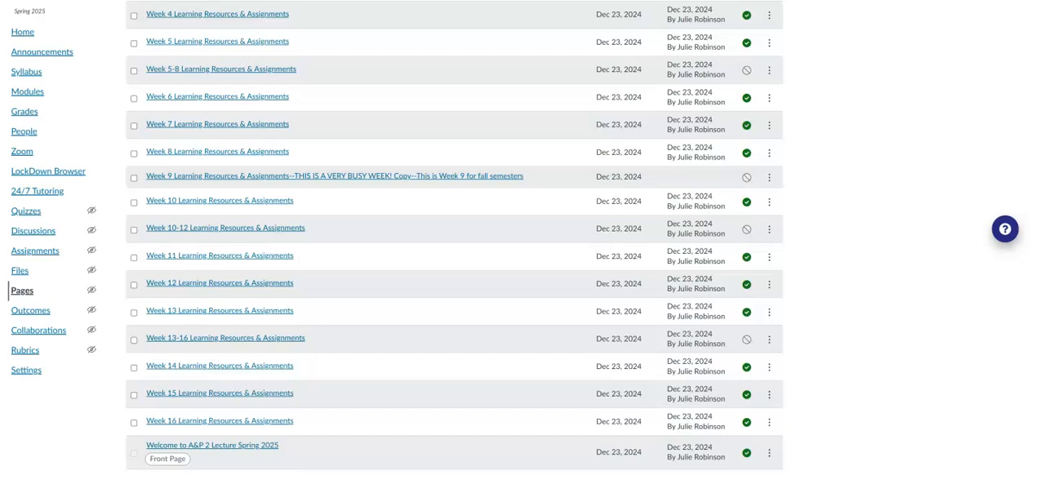
pyautogui.click(233, 72)
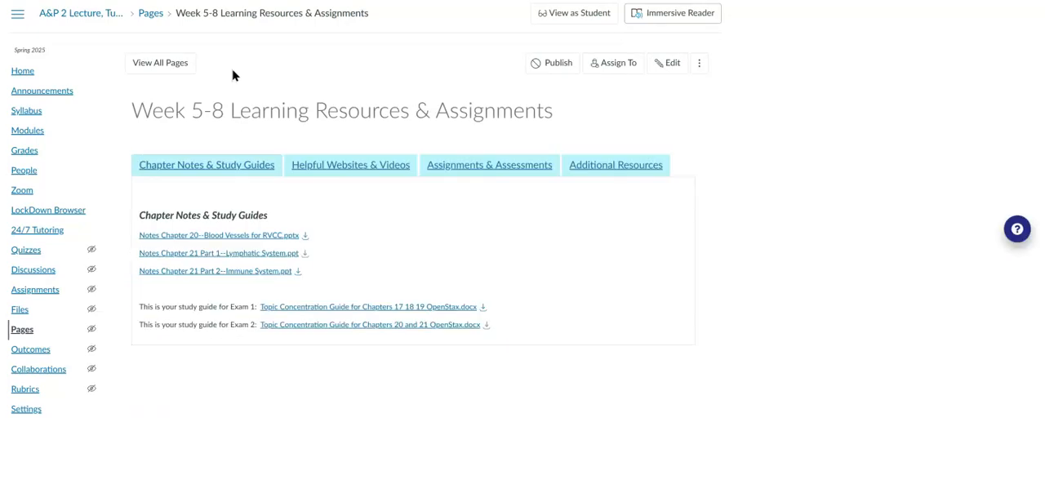
pyautogui.click(513, 166)
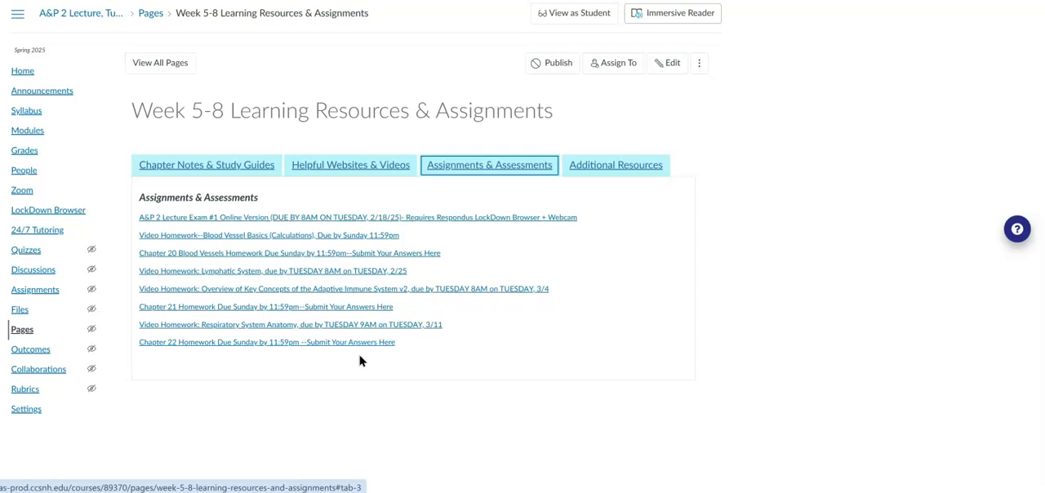
# Put the Week 5-8 page into edit mode and examine the dated links under Assignments & Assessments.
pyautogui.click(665, 68)
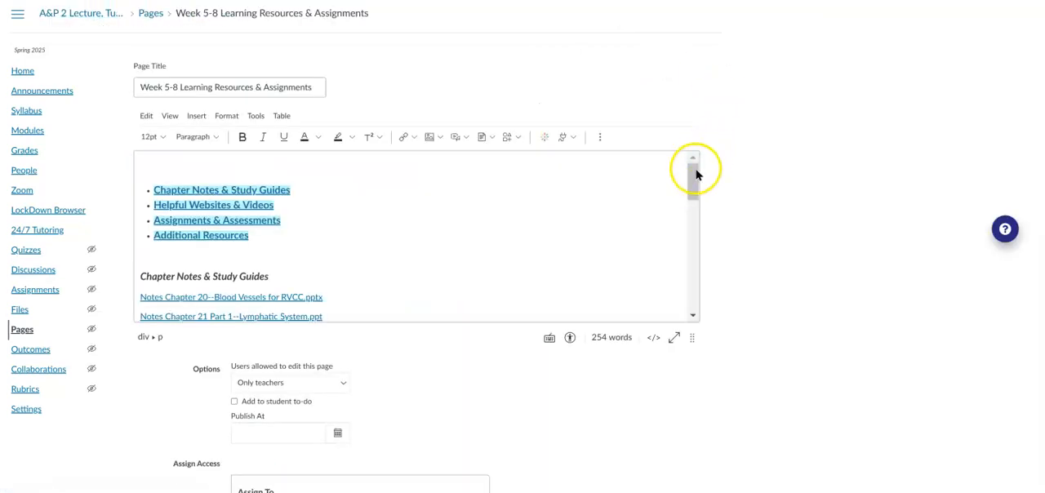
pyautogui.moveTo(692, 175); pyautogui.dragTo(702, 255)
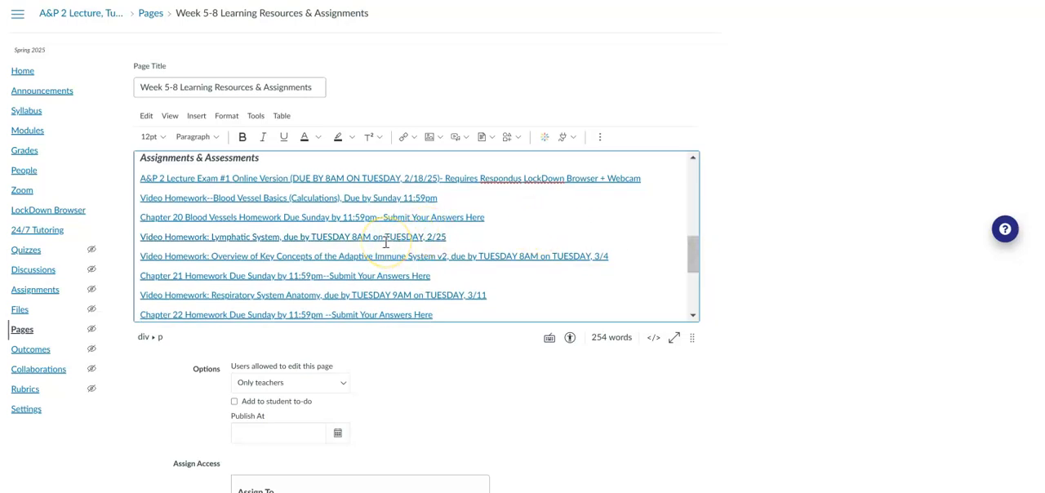
pyautogui.click(368, 179)
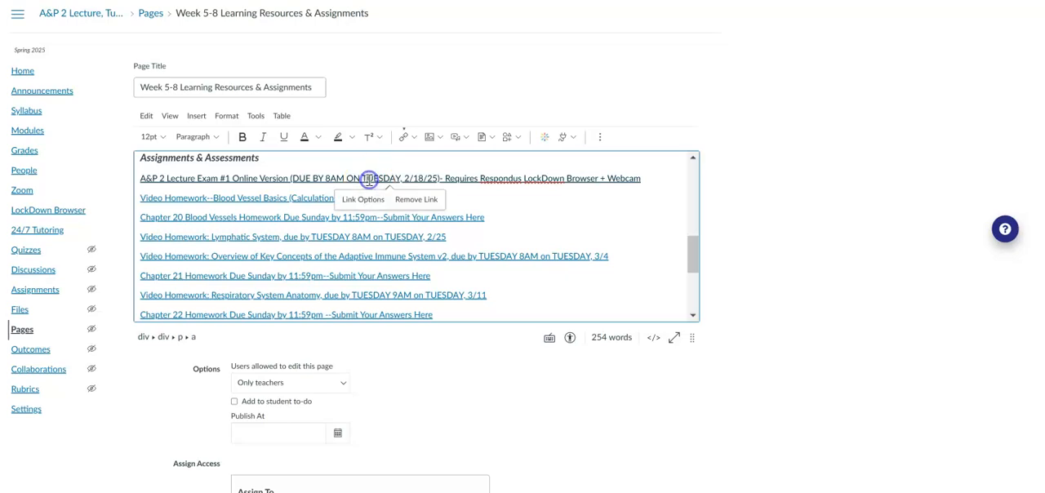
pyautogui.click(579, 213)
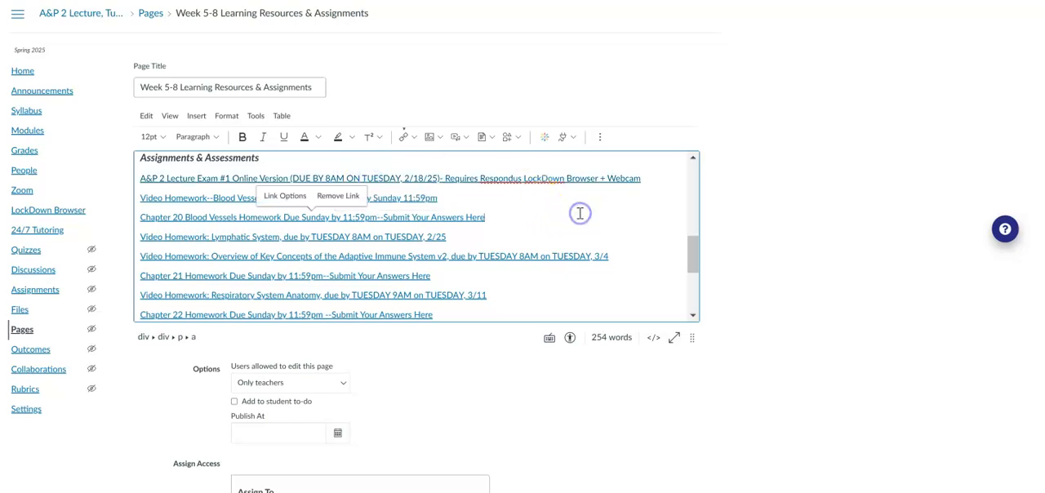
pyautogui.click(497, 258)
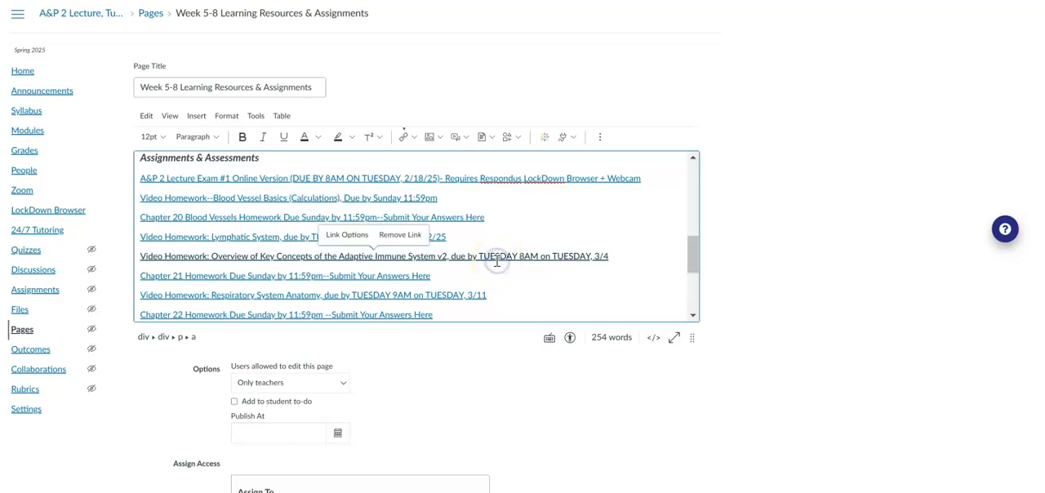
# Open the link options of the A&P 2 Lecture Exam #1 link and go to the due day in its text.
pyautogui.click(371, 179)
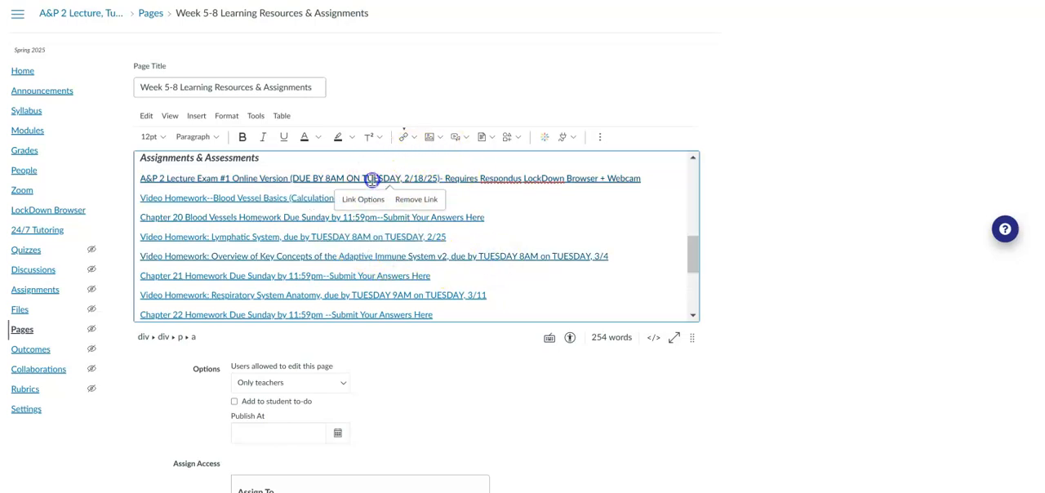
pyautogui.click(370, 200)
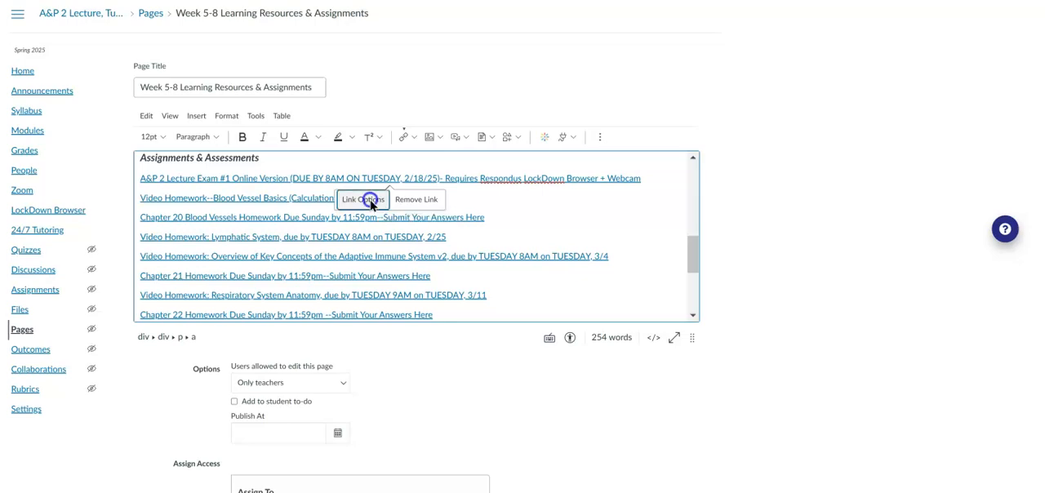
pyautogui.click(902, 70)
pyautogui.press('Right')
pyautogui.press('Right')
pyautogui.press('Right')
pyautogui.press('Right')
pyautogui.press('Right')
pyautogui.press('Right')
pyautogui.press('Right')
pyautogui.press('Right')
pyautogui.press('Right')
pyautogui.press('Right')
pyautogui.press('Right')
pyautogui.press('Right')
pyautogui.press('Right')
pyautogui.press('Right')
pyautogui.press('Right')
pyautogui.press('Right')
pyautogui.press('Right')
pyautogui.press('Right')
pyautogui.press('Right')
pyautogui.press('Right')
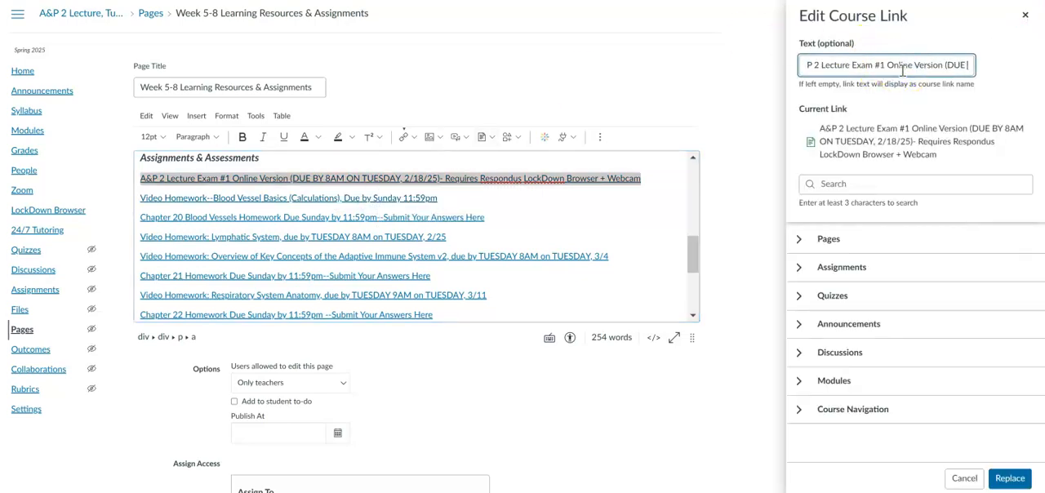
# Replace TUESDAY with MONDAY in the Exam #1 link text and apply the revised link to the page.
pyautogui.click(824, 63)
pyautogui.press('Left')
pyautogui.press('Left')
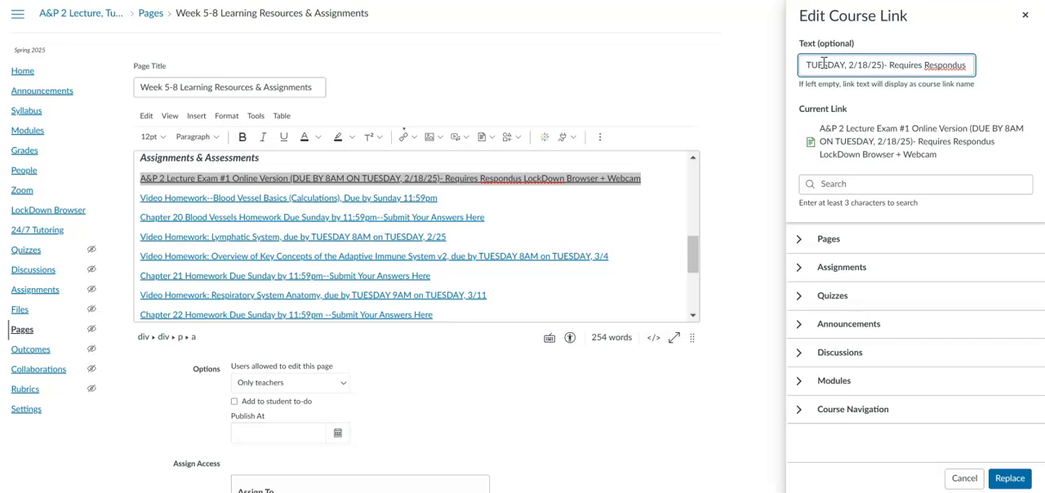
pyautogui.write('MONDAY')
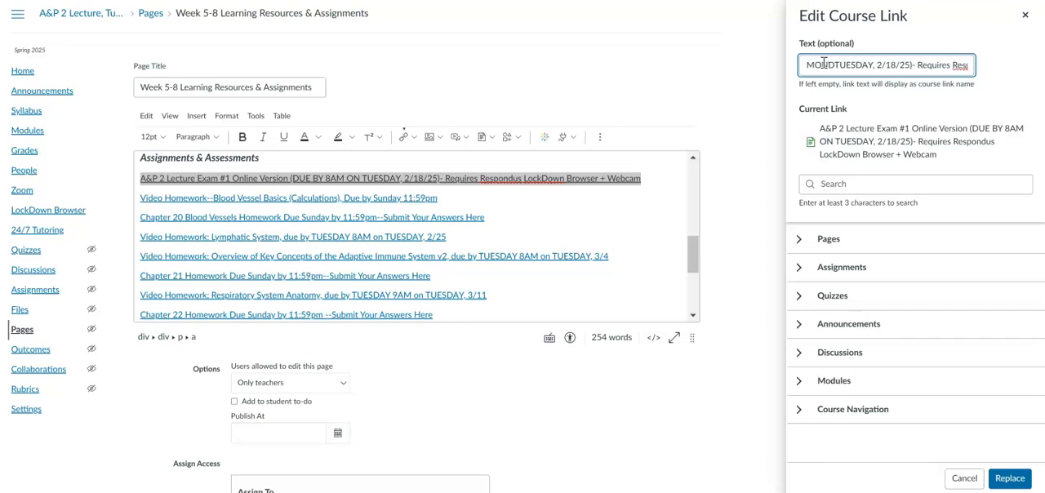
pyautogui.press('Delete')
pyautogui.press('Delete')
pyautogui.press('Delete')
pyautogui.press('Delete')
pyautogui.press('Delete')
pyautogui.press('Delete')
pyautogui.press('Delete')
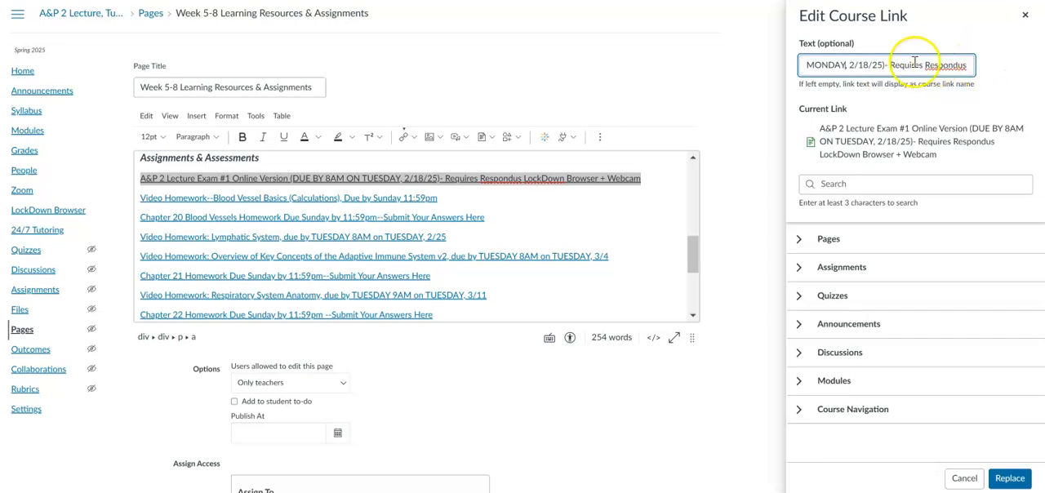
pyautogui.click(1010, 478)
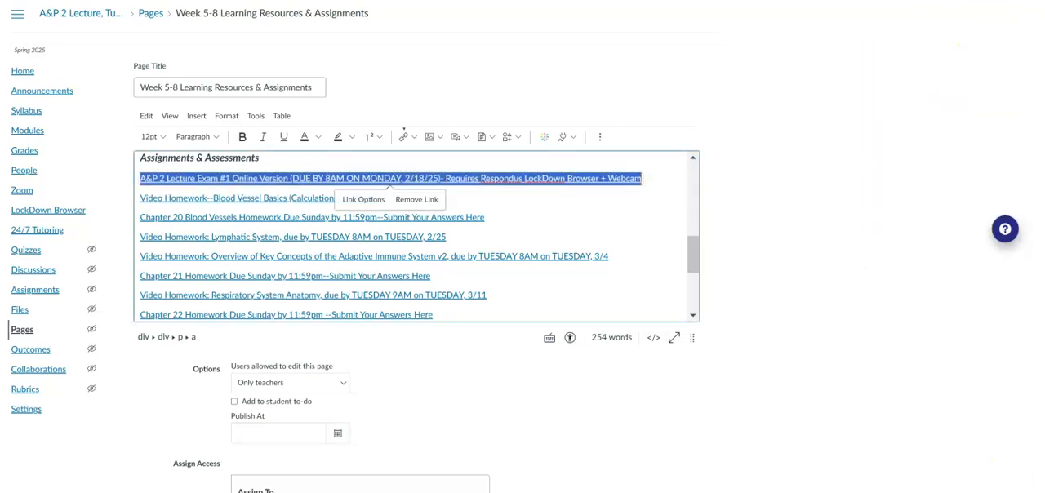
pyautogui.click(662, 301)
pyautogui.click(364, 181)
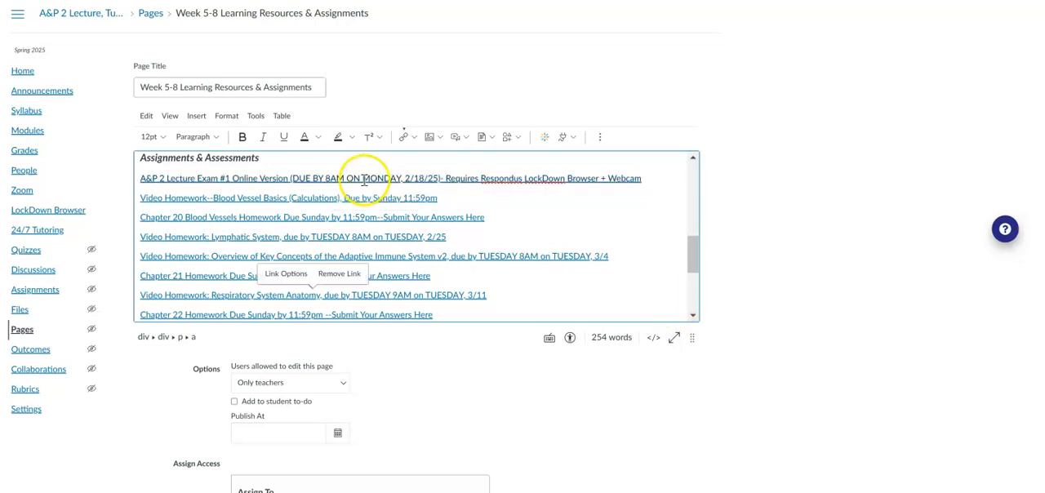
pyautogui.click(381, 176)
pyautogui.click(376, 177)
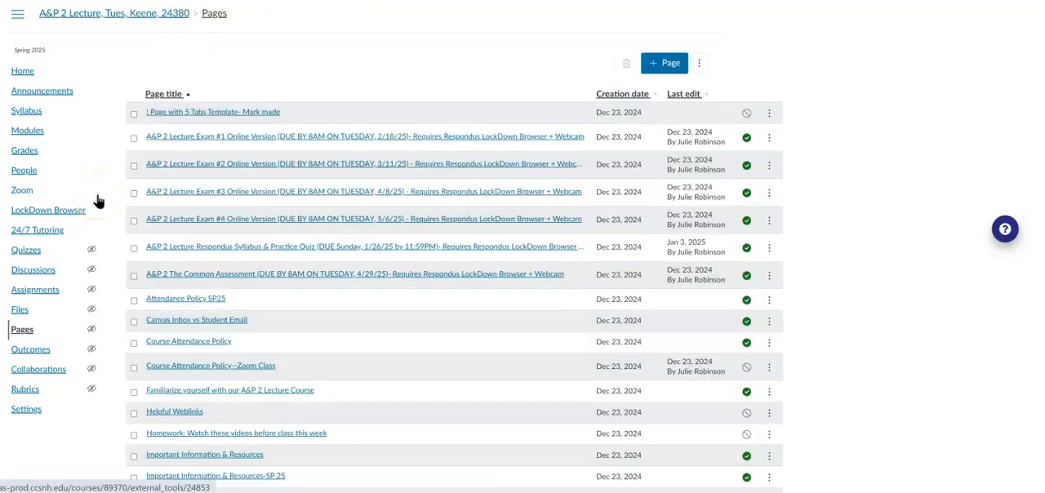
# Go to the course's assignments and look through the due dates listed under Lecture Assignments.
pyautogui.click(43, 292)
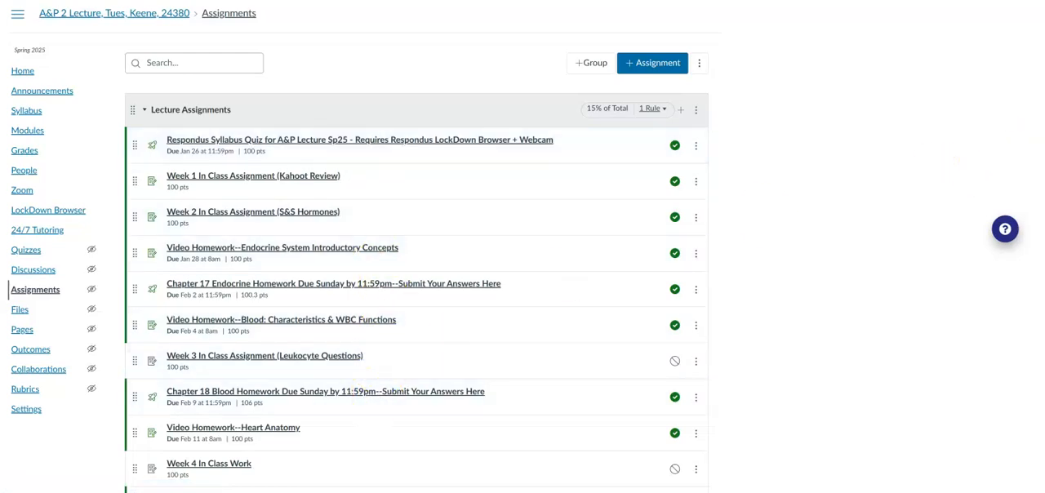
pyautogui.scroll(-5, 417, 285)
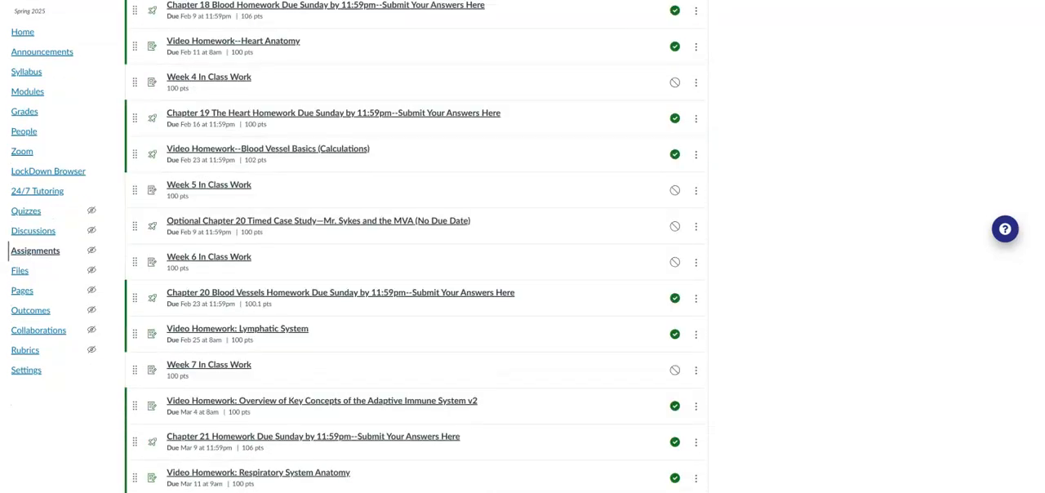
pyautogui.scroll(-4, 417, 245)
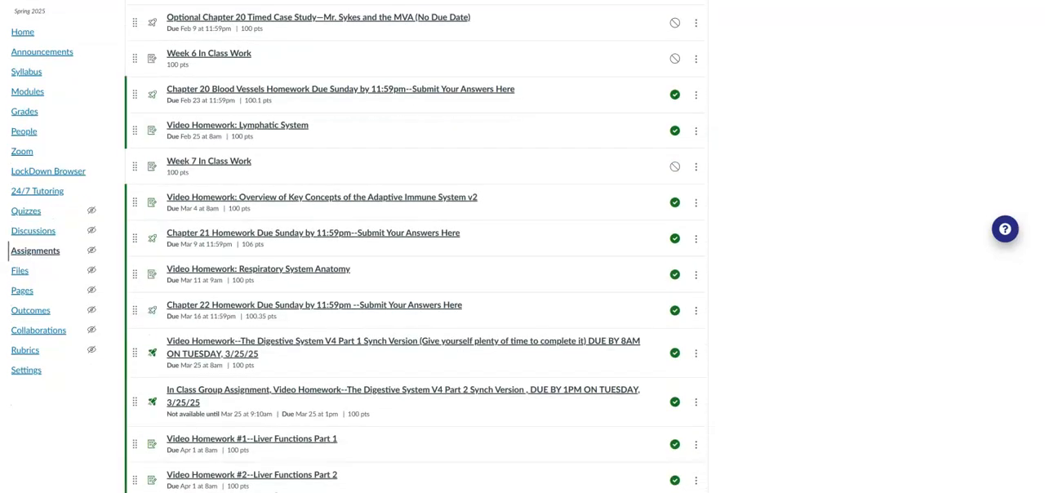
pyautogui.scroll(-3, 416, 245)
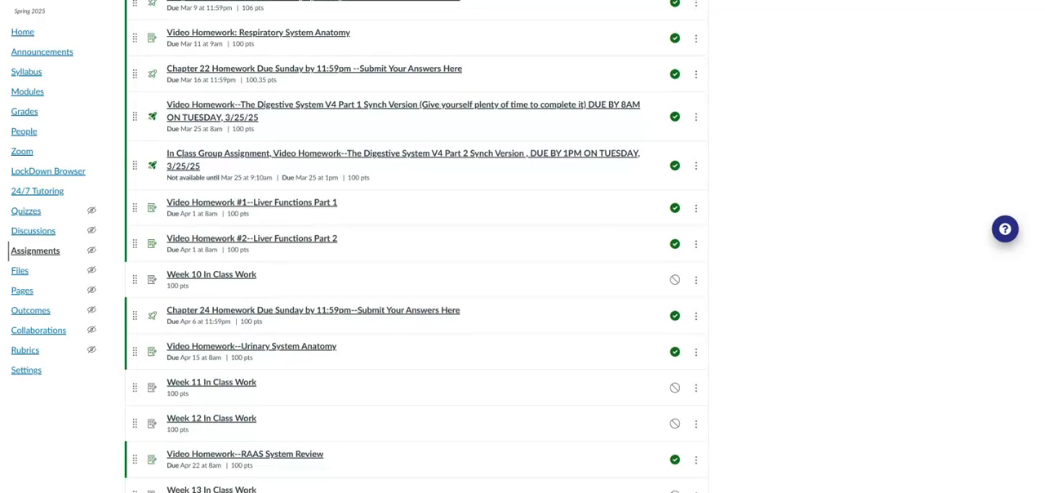
pyautogui.scroll(-2, 416, 245)
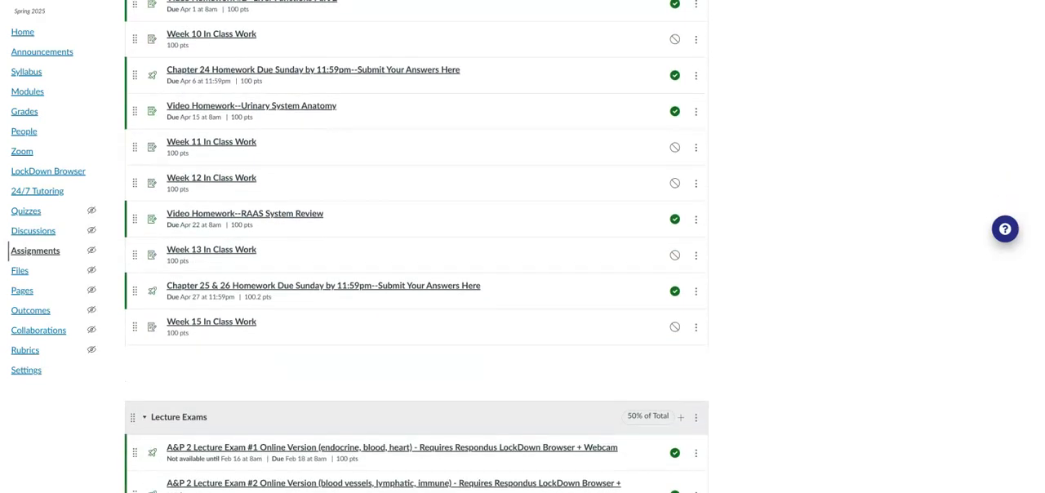
pyautogui.scroll(10, 416, 245)
pyautogui.scroll(4, 813, 240)
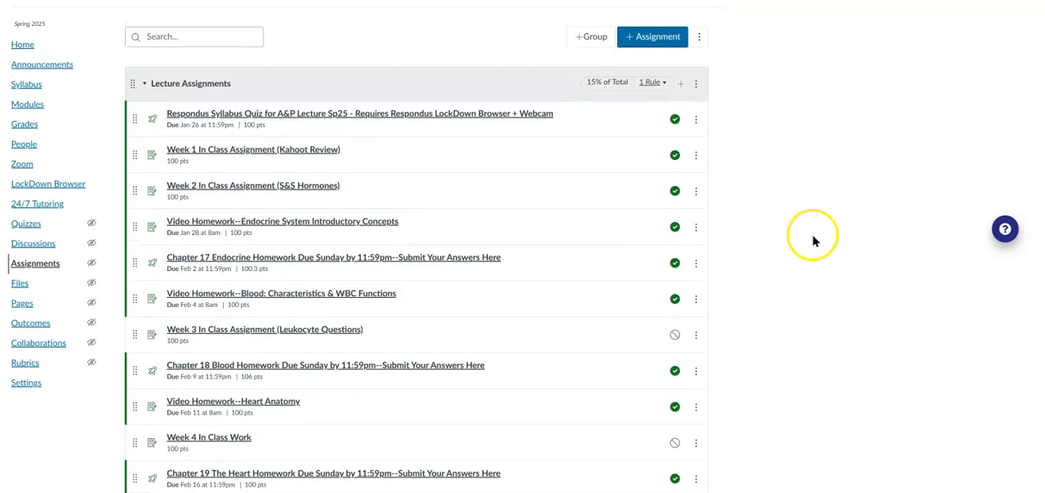
# Inspect the name and due date of the Respondus Syllabus Quiz in its edit dialog, and close it without saving.
pyautogui.click(697, 122)
pyautogui.click(663, 155)
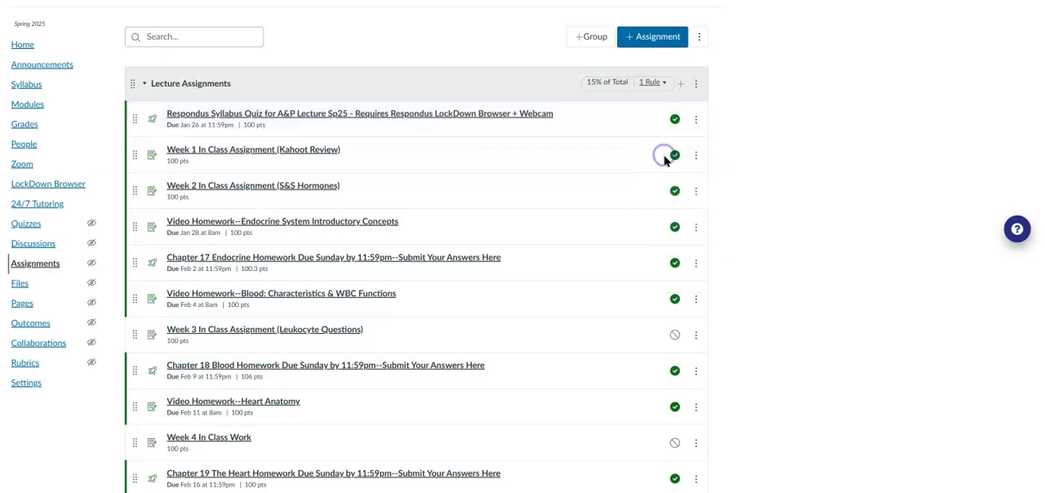
pyautogui.click(527, 182)
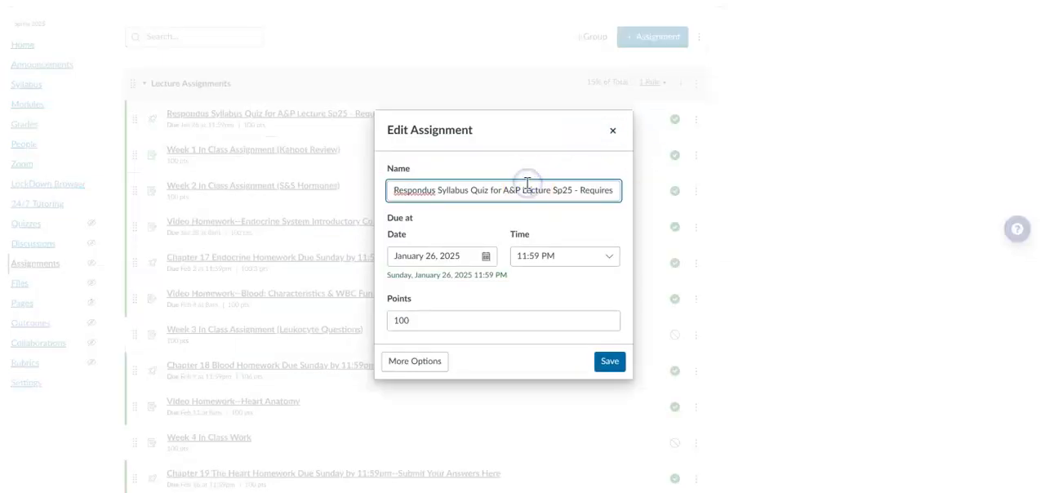
pyautogui.press('Right')
pyautogui.press('Right')
pyautogui.press('Right')
pyautogui.press('Right')
pyautogui.press('Right')
pyautogui.press('Right')
pyautogui.press('Right')
pyautogui.press('Right')
pyautogui.press('Right')
pyautogui.press('Right')
pyautogui.press('Right')
pyautogui.press('Right')
pyautogui.press('Right')
pyautogui.press('Right')
pyautogui.press('Right')
pyautogui.press('Right')
pyautogui.press('Right')
pyautogui.press('Right')
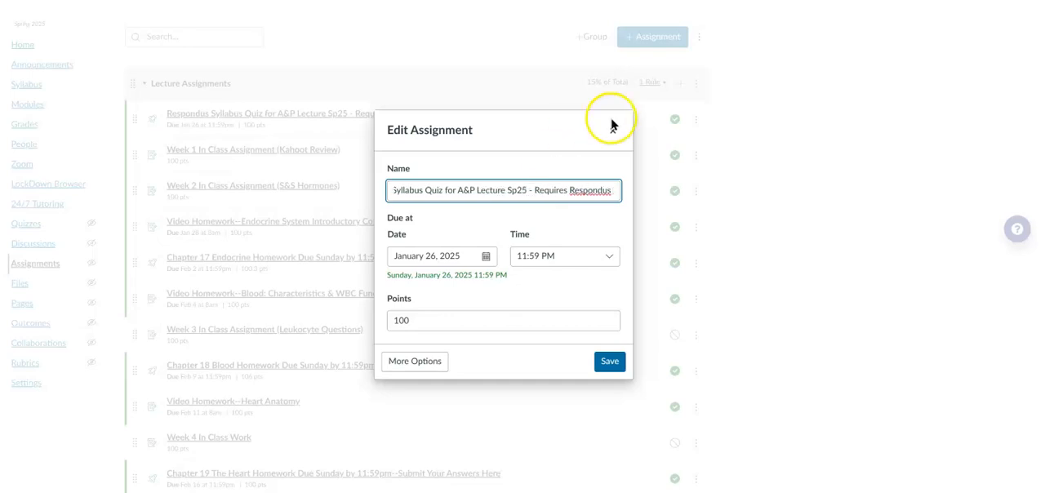
pyautogui.click(612, 133)
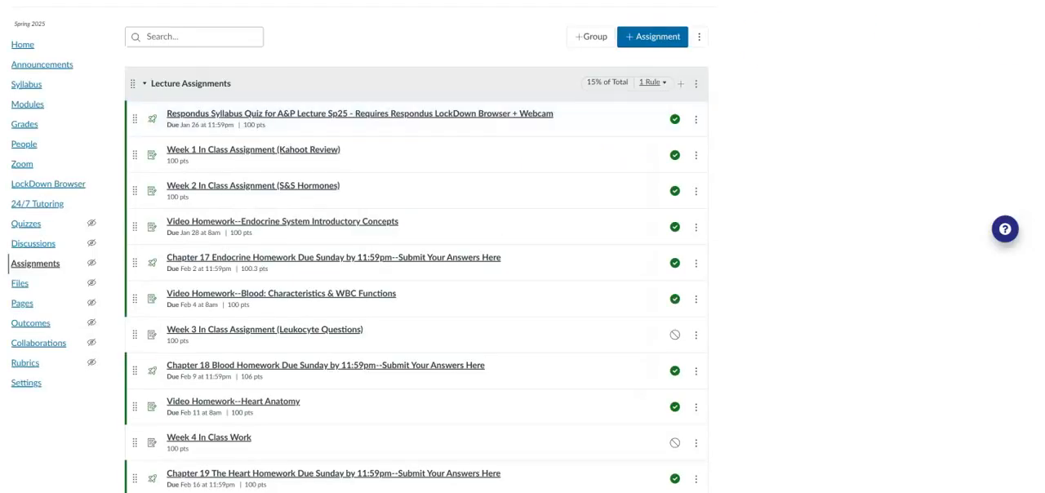
# Open the bulk Edit Assignment Dates view for the course's assignments.
pyautogui.scroll(1, 357, 248)
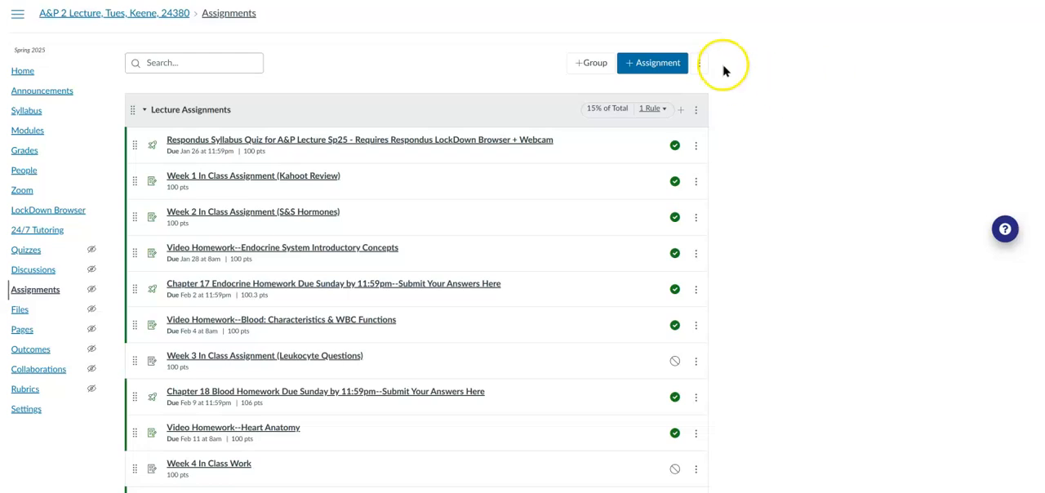
pyautogui.click(699, 64)
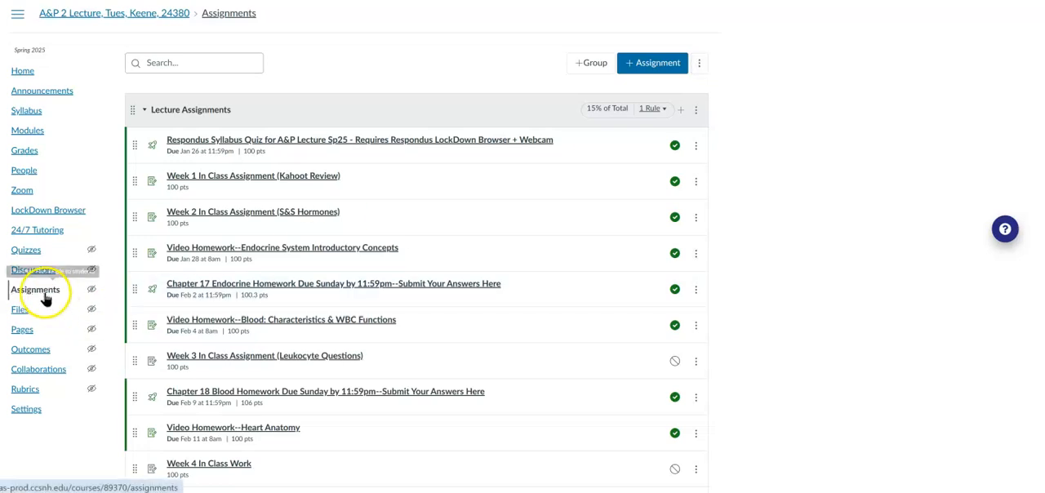
pyautogui.click(699, 64)
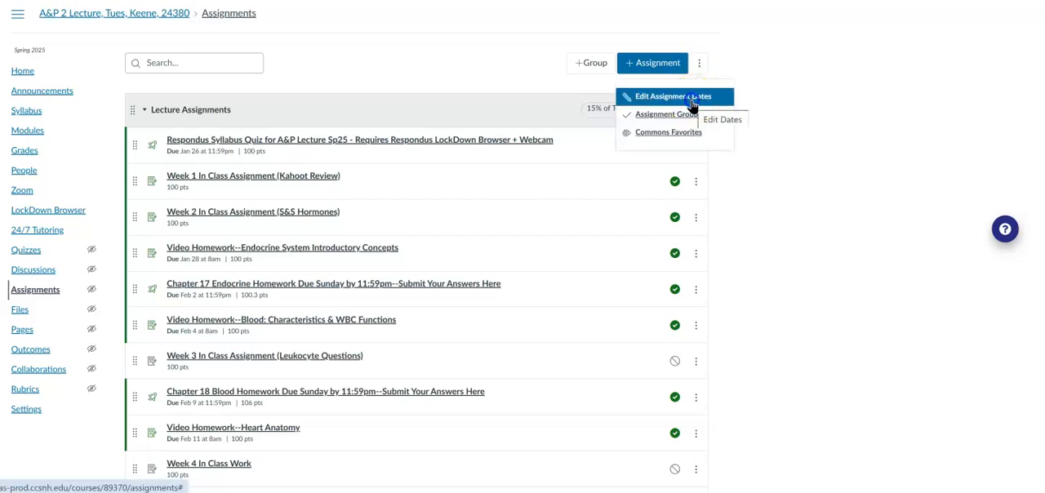
pyautogui.click(690, 104)
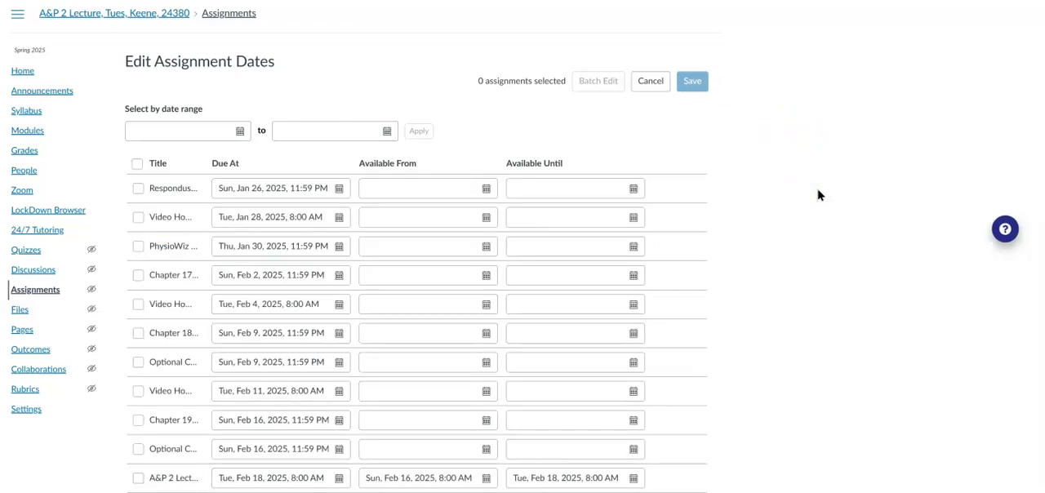
# Look through the due and availability dates of all assignments in the Edit Assignment Dates list.
pyautogui.scroll(-8, 417, 327)
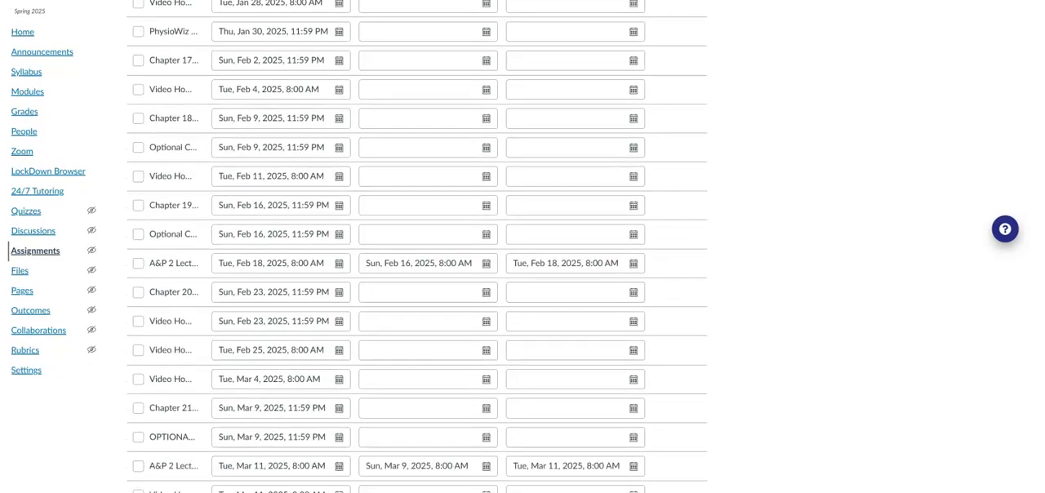
pyautogui.scroll(-1, 417, 244)
pyautogui.scroll(5, 417, 245)
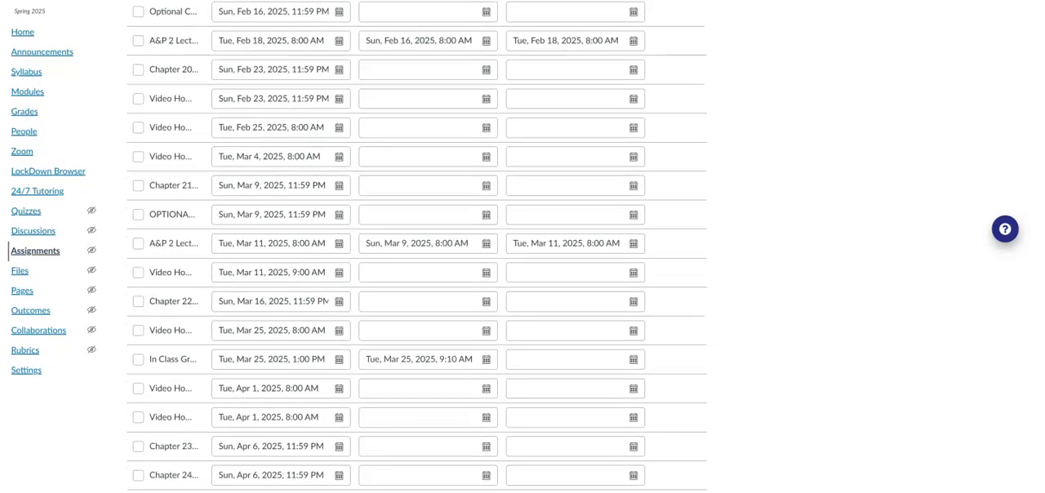
pyautogui.scroll(4, 416, 245)
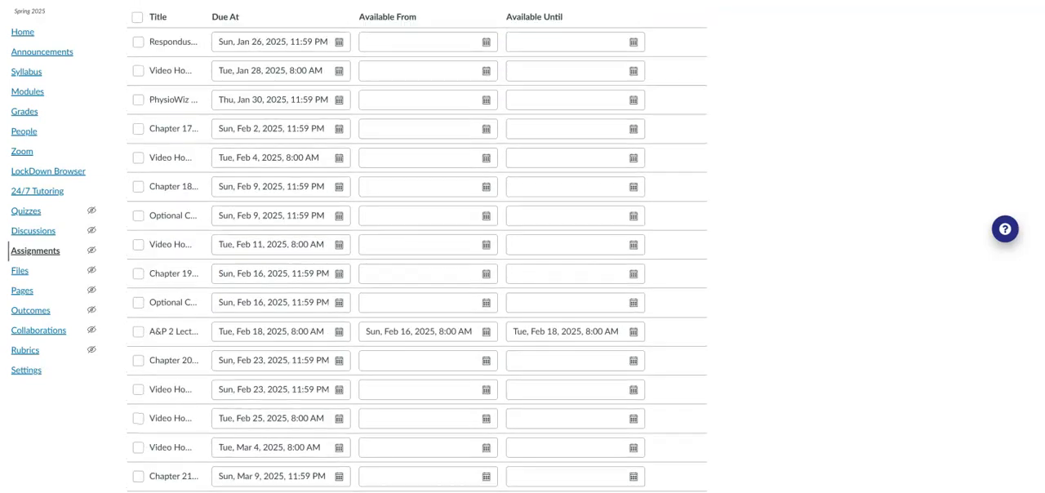
pyautogui.scroll(2, 416, 245)
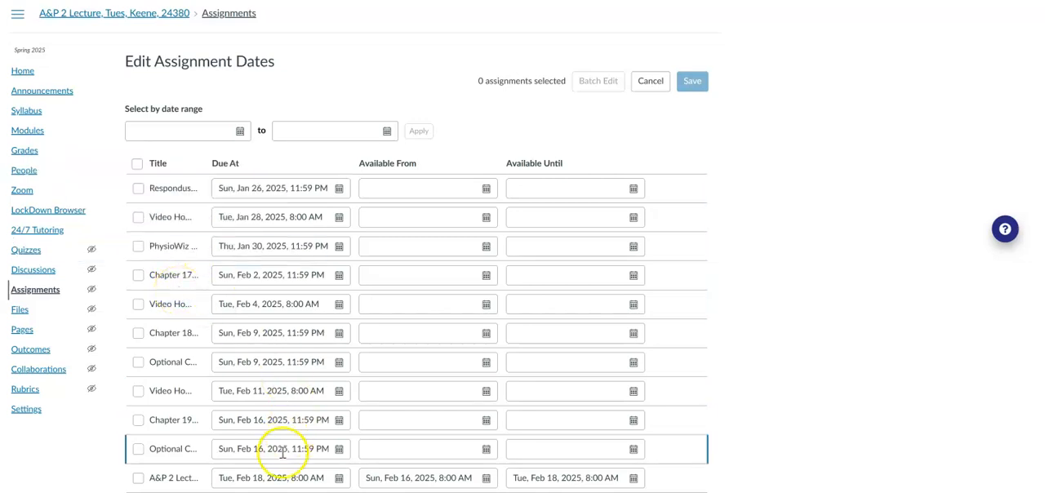
# Try a Feb 20, 2025 due date for the first A&P 2 Lecture exam, set it back to Feb 18, and cancel the bulk edit.
pyautogui.scroll(-4, 417, 245)
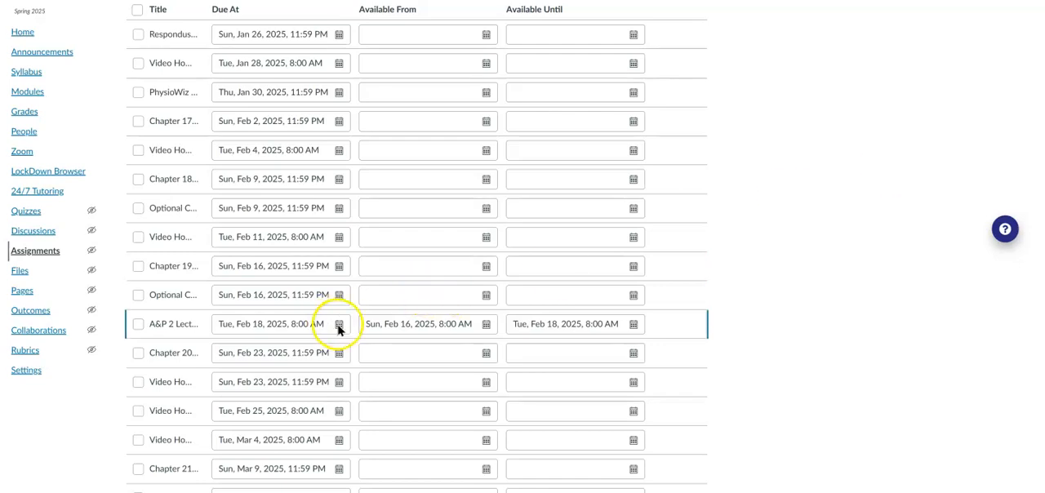
pyautogui.click(339, 325)
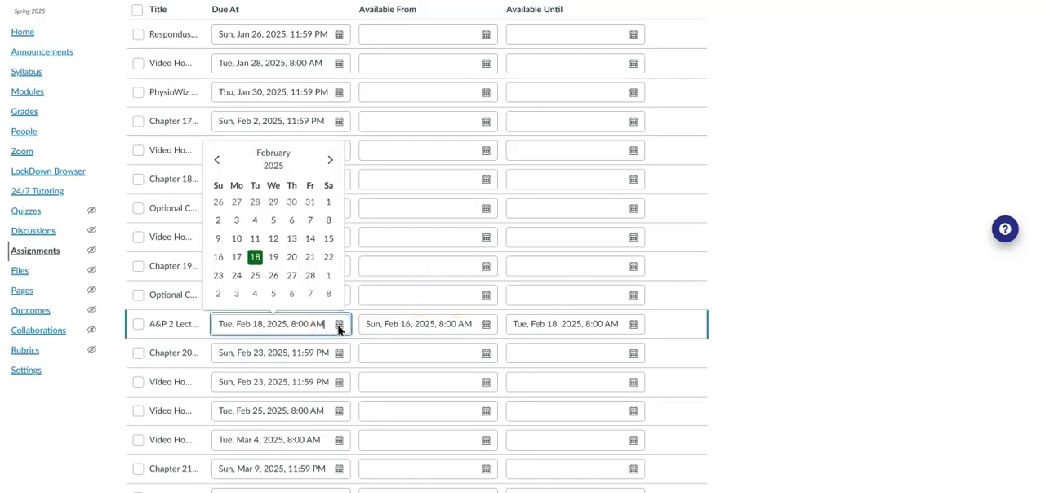
pyautogui.click(290, 258)
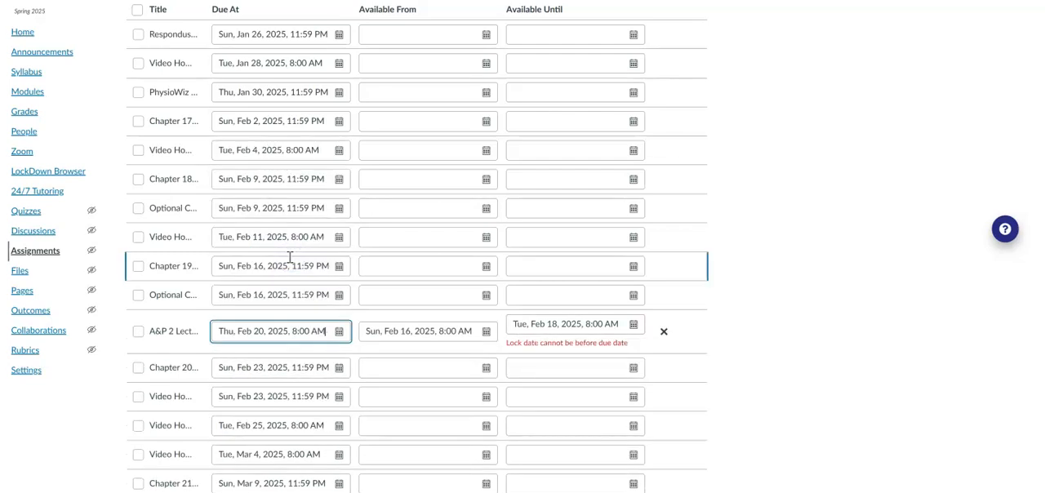
pyautogui.click(299, 334)
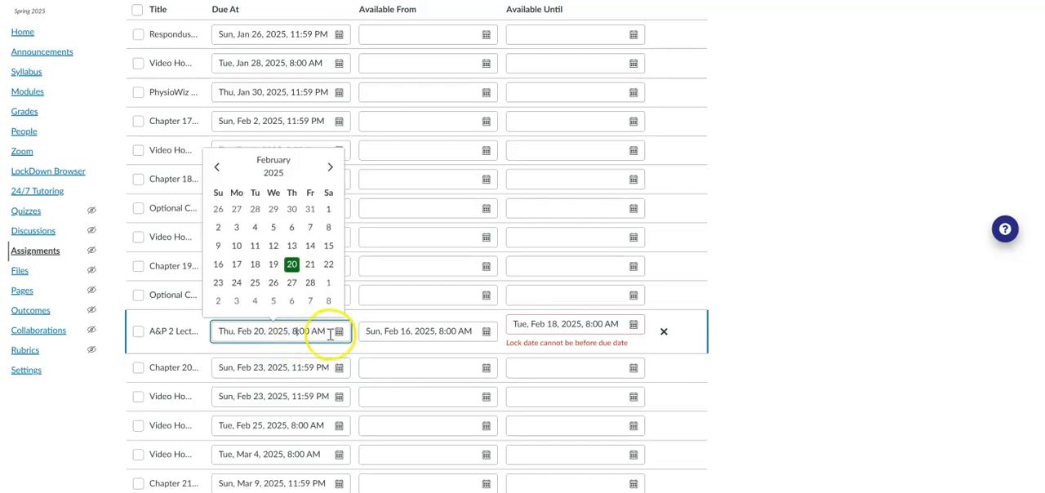
pyautogui.click(254, 264)
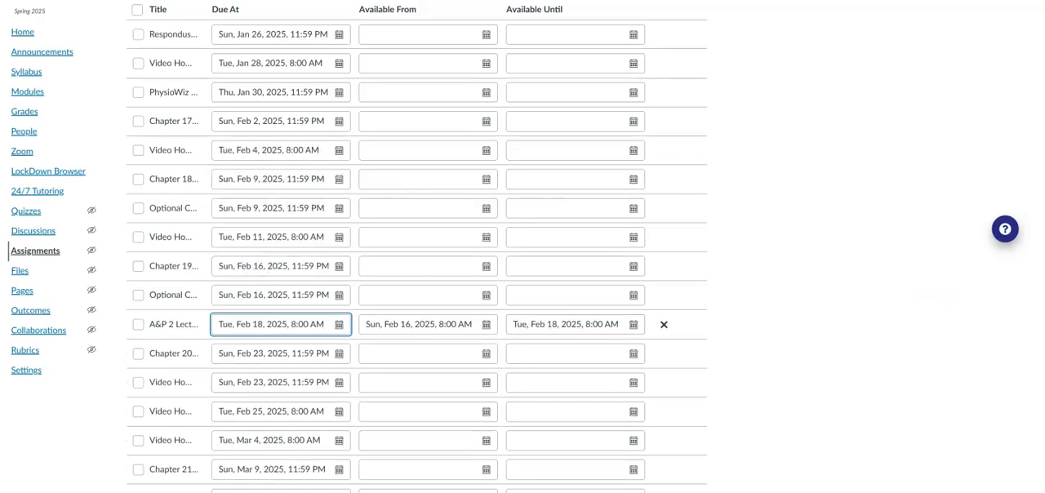
pyautogui.scroll(2, 416, 245)
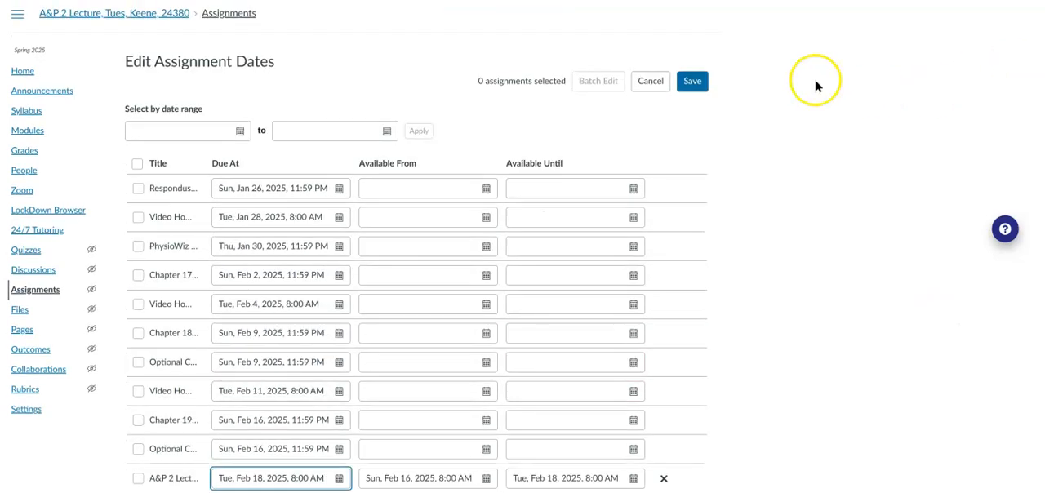
pyautogui.click(695, 87)
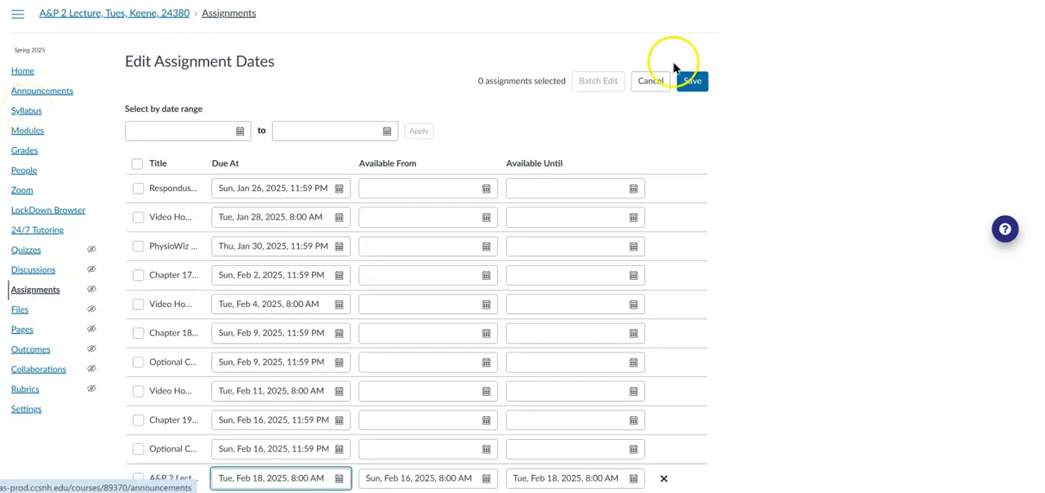
pyautogui.click(650, 81)
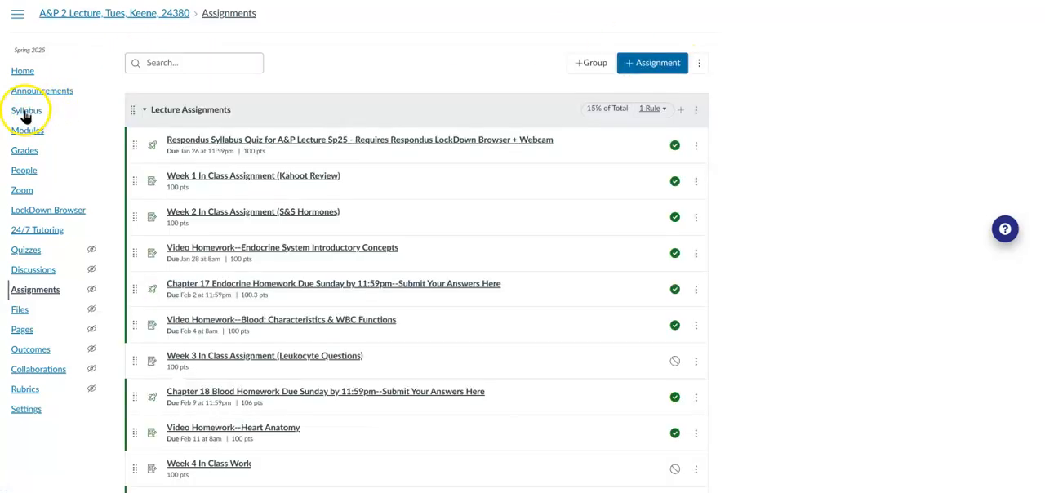
# Go to the course syllabus and review the dated assignments listed in the Course Summary.
pyautogui.click(25, 112)
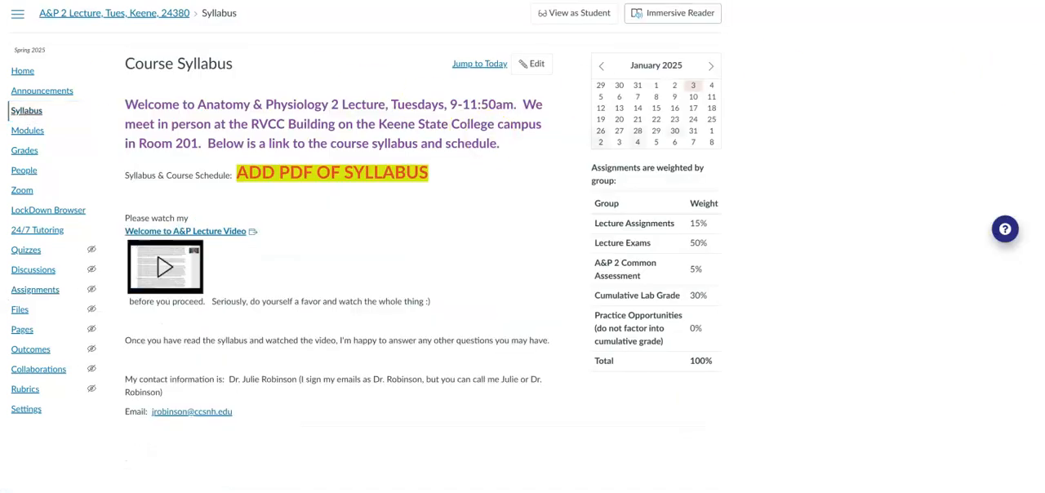
pyautogui.scroll(-5, 523, 245)
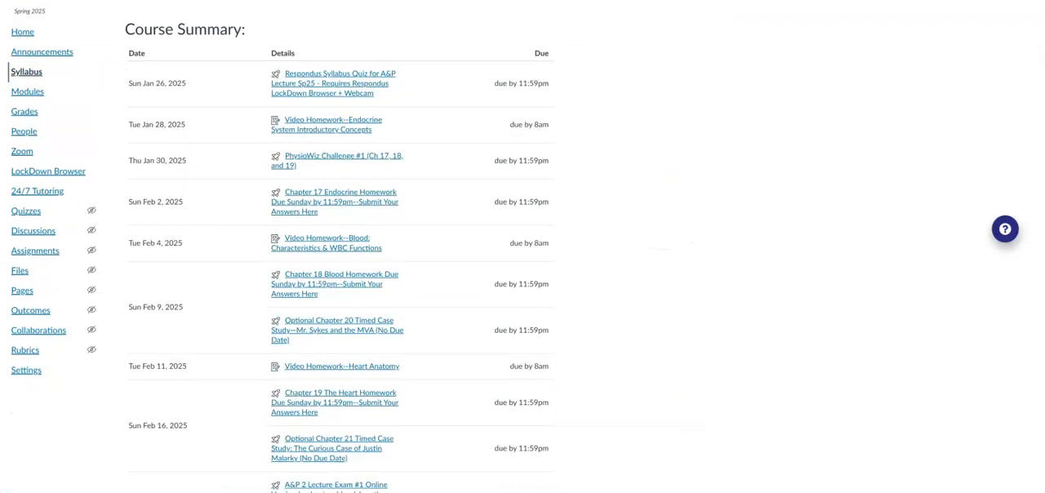
pyautogui.scroll(-3, 339, 254)
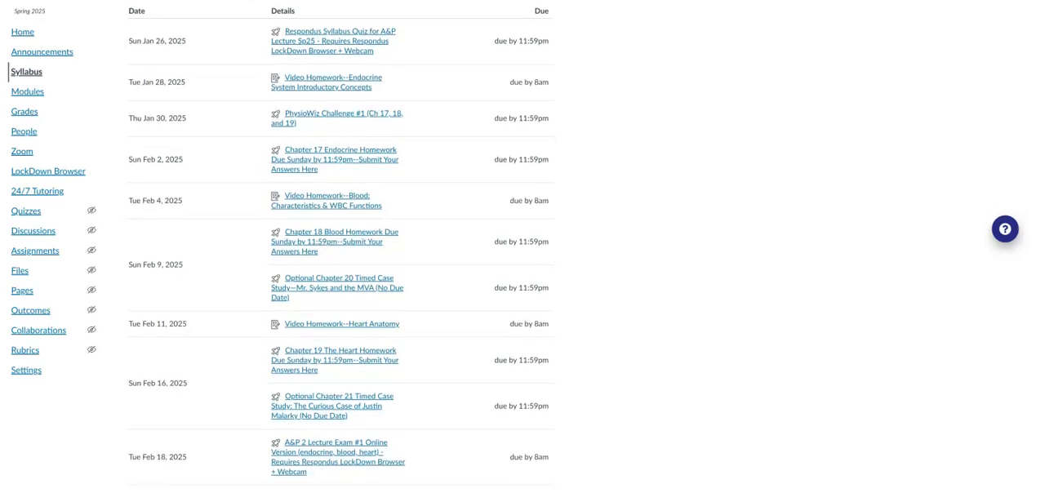
pyautogui.scroll(-3, 338, 253)
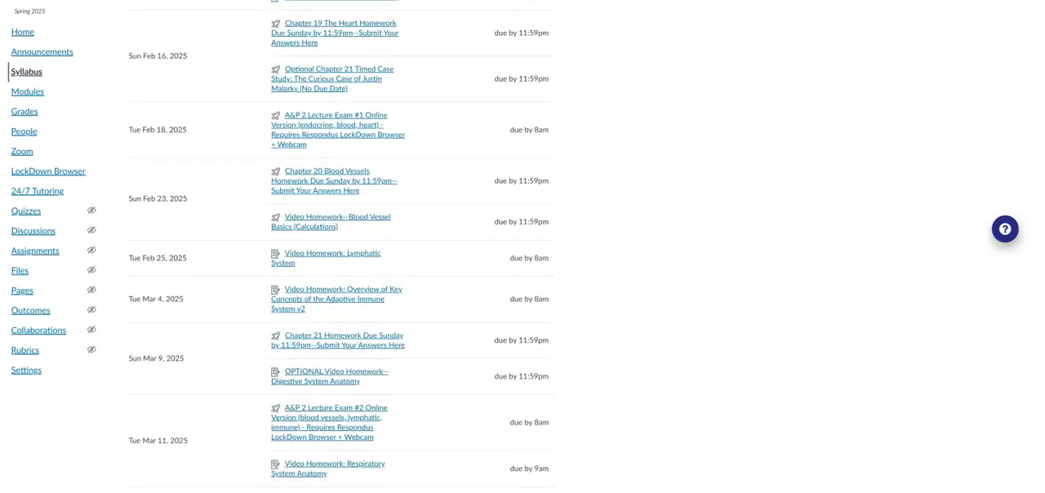
pyautogui.scroll(-5, 339, 254)
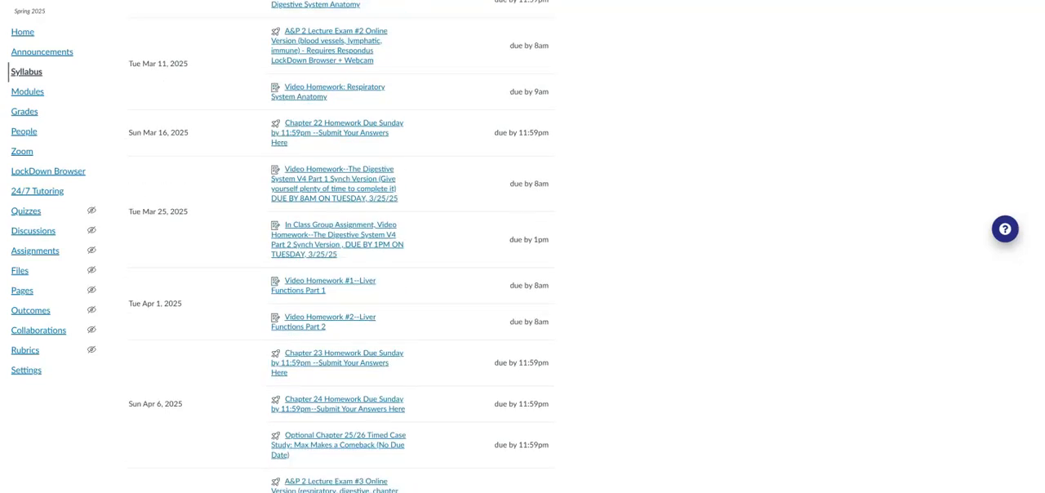
pyautogui.scroll(-3, 339, 254)
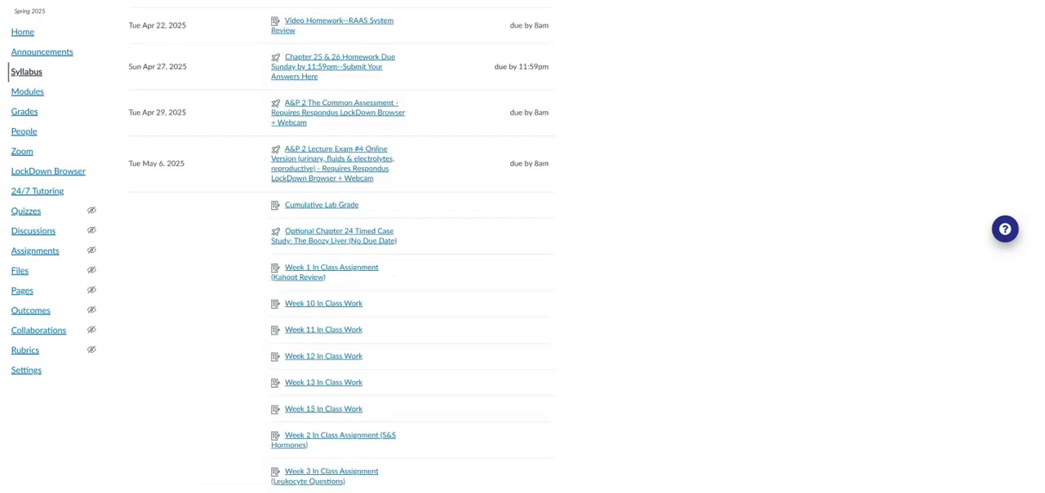
pyautogui.scroll(20, 733, 116)
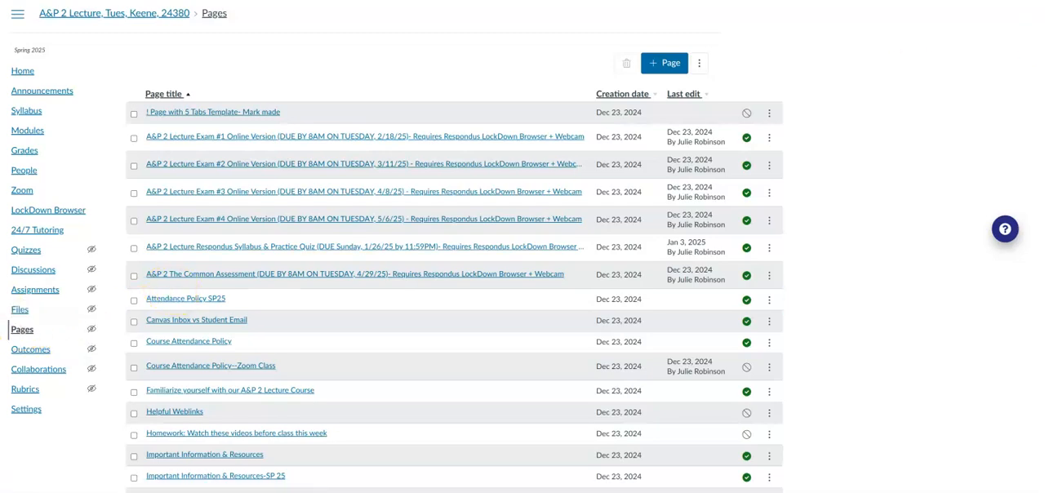
# Find "Week 5 Learning Resources & Assignments Mondays" among the course pages and open it for editing.
pyautogui.scroll(-15, 454, 286)
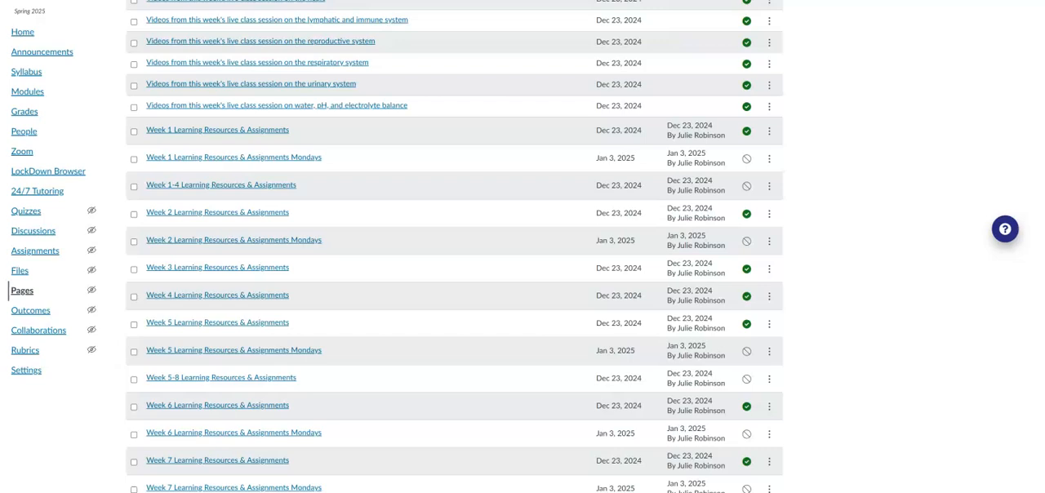
pyautogui.scroll(-3, 711, 386)
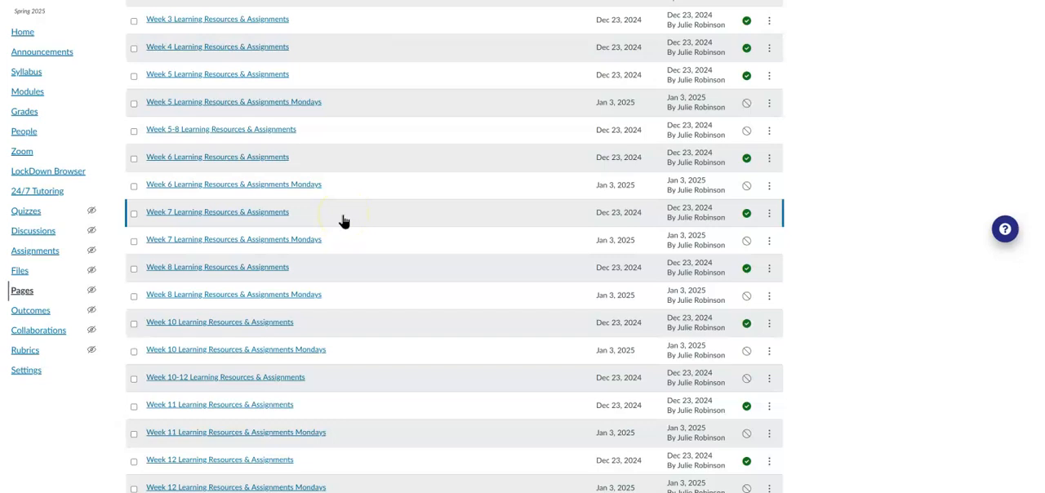
pyautogui.click(304, 111)
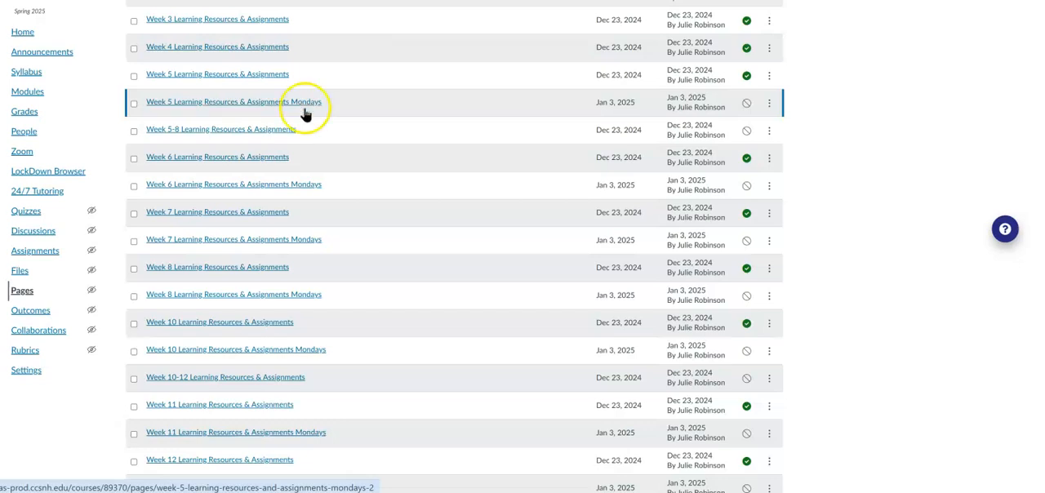
pyautogui.click(297, 104)
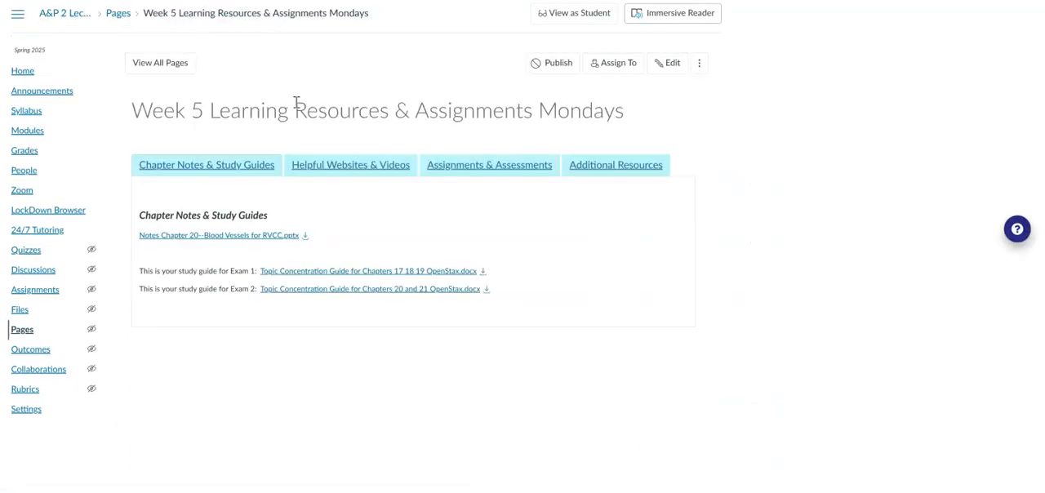
pyautogui.click(668, 63)
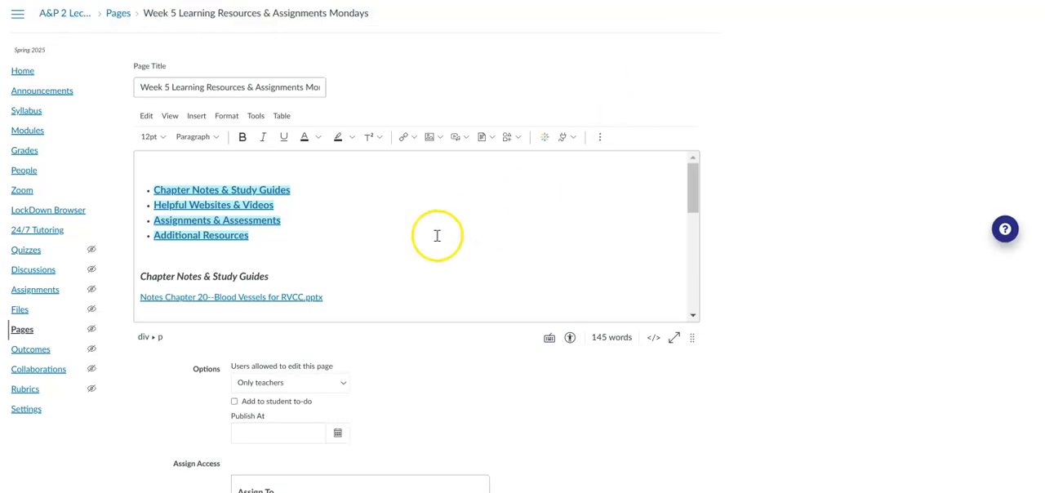
# Replace the Chapter 20 Blood Vessels notes link under Chapter Notes & Study Guides with "No new material this week.".
pyautogui.moveTo(692, 187); pyautogui.dragTo(697, 214)
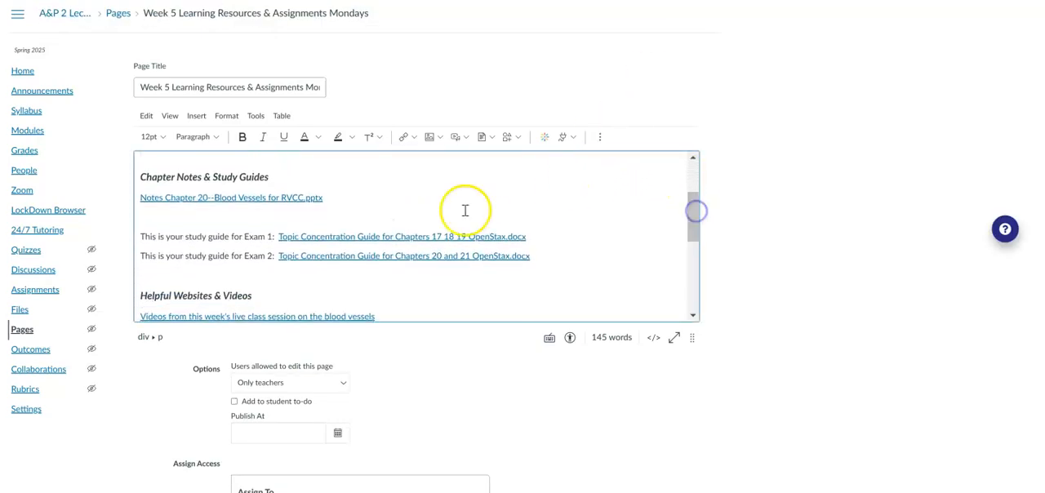
pyautogui.click(140, 197)
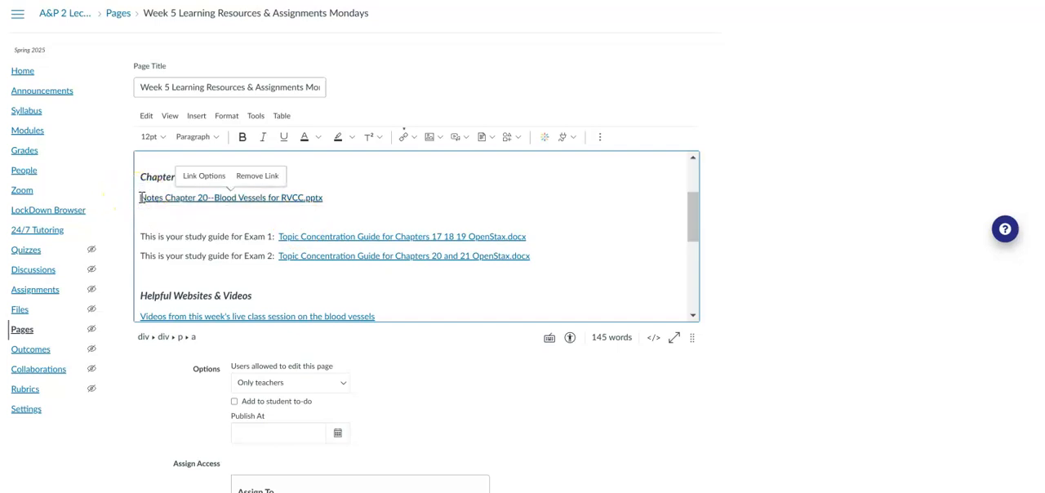
pyautogui.tripleClick(140, 196)
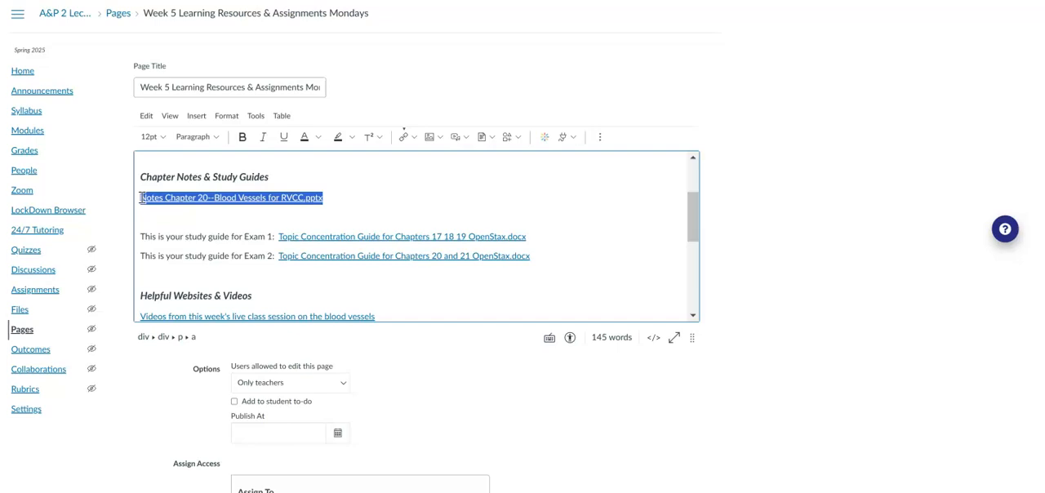
pyautogui.press('BackSpace')
pyautogui.write('No new materi')
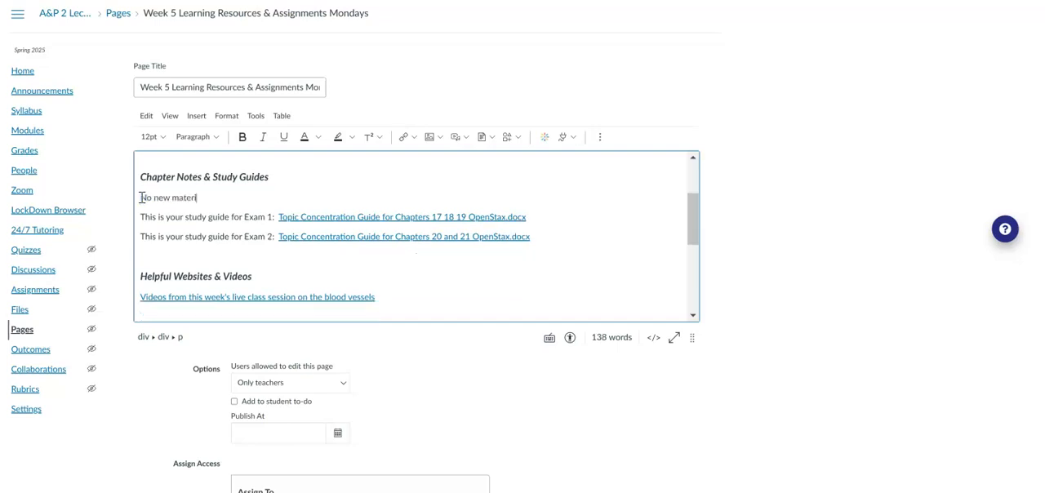
pyautogui.write('al this week.')
# Delete the Exam 1 and Exam 2 study guide lines and the blood vessels class videos link under Helpful Websites & Videos.
pyautogui.click(139, 216)
pyautogui.hotkey('shift', 'Down')
pyautogui.hotkey('shift', 'Down')
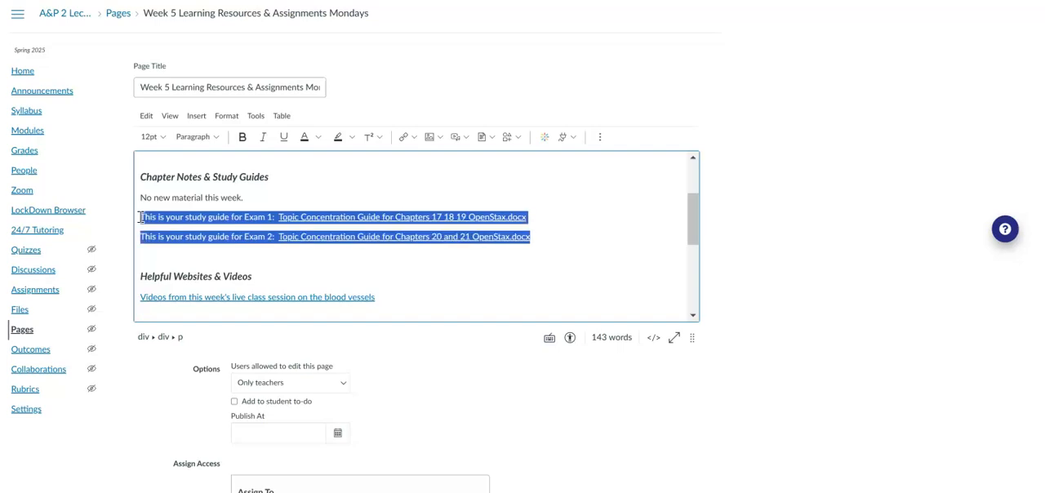
pyautogui.press('Delete')
pyautogui.press('Down')
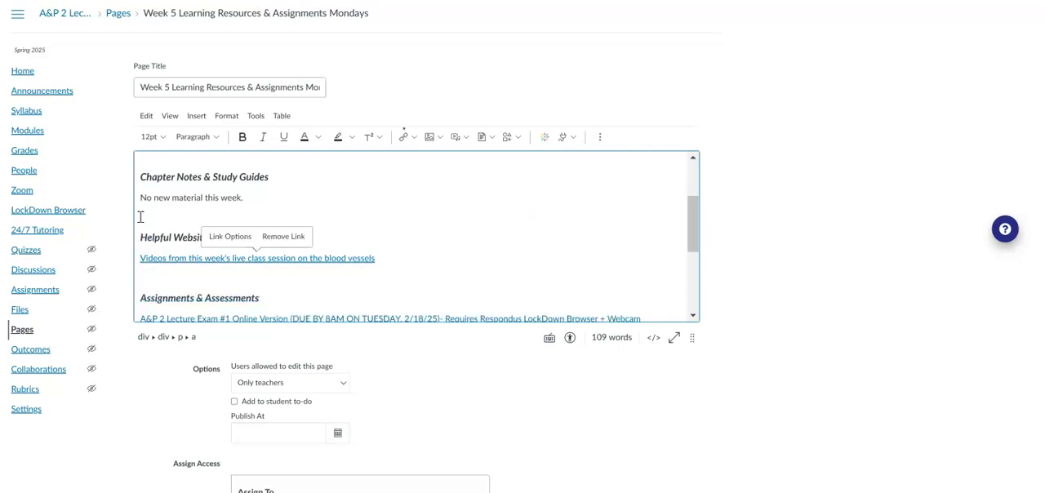
pyautogui.hotkey('shift', 'End')
pyautogui.press('Delete')
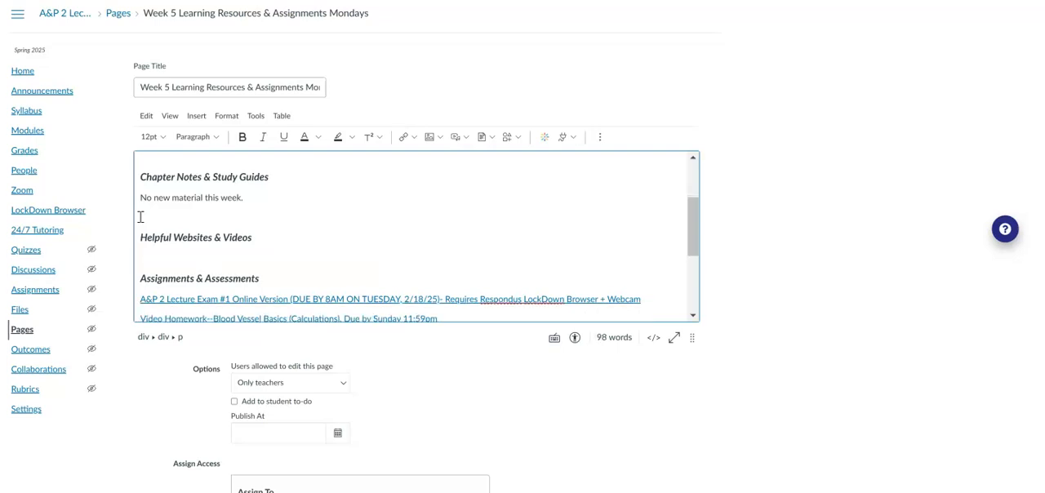
pyautogui.press('Down')
pyautogui.press('Down')
pyautogui.press('Down')
pyautogui.press('Down')
pyautogui.press('Down')
pyautogui.press('Down')
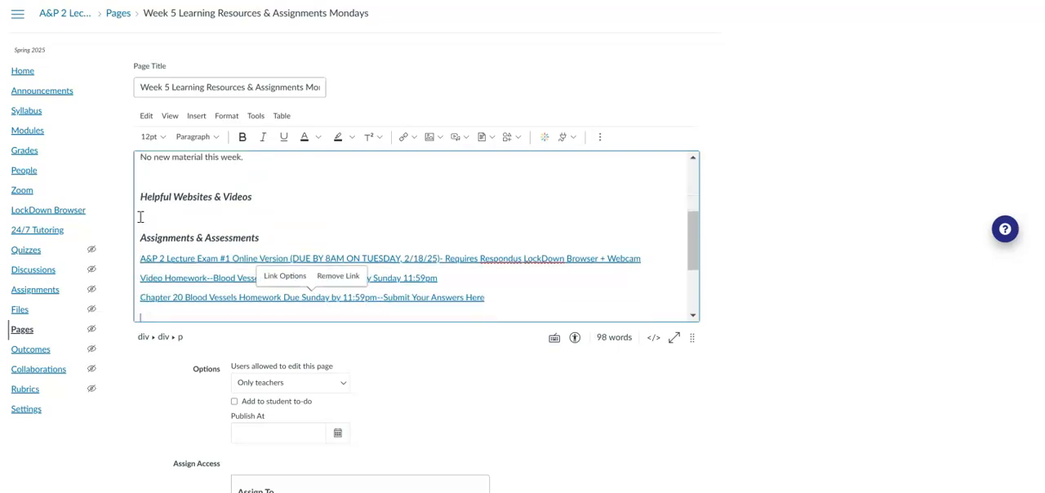
pyautogui.click(232, 237)
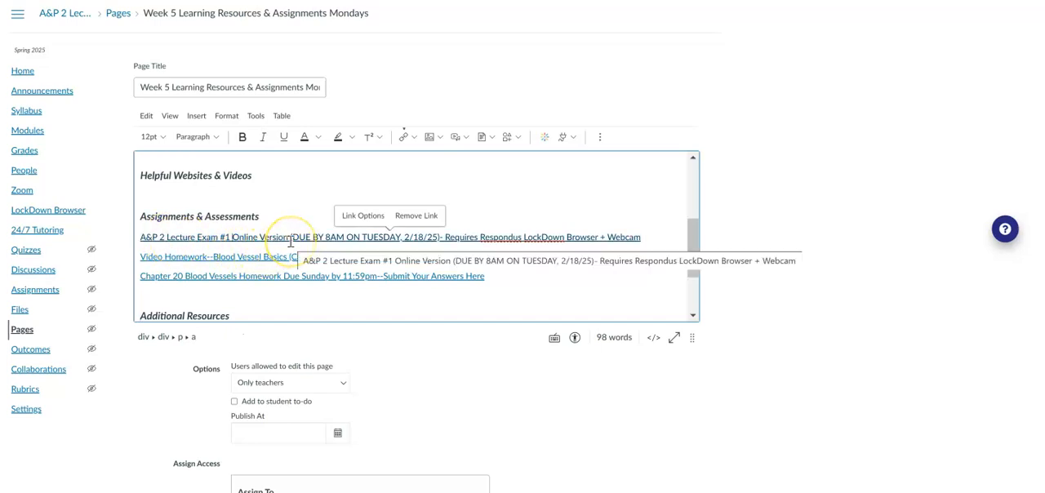
pyautogui.click(143, 260)
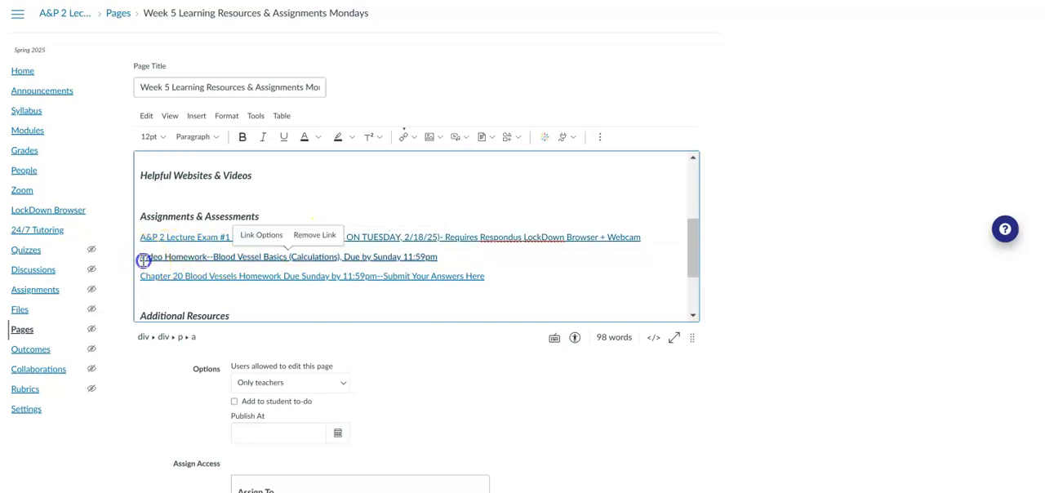
pyautogui.hotkey('shift', 'Down')
pyautogui.hotkey('shift', 'End')
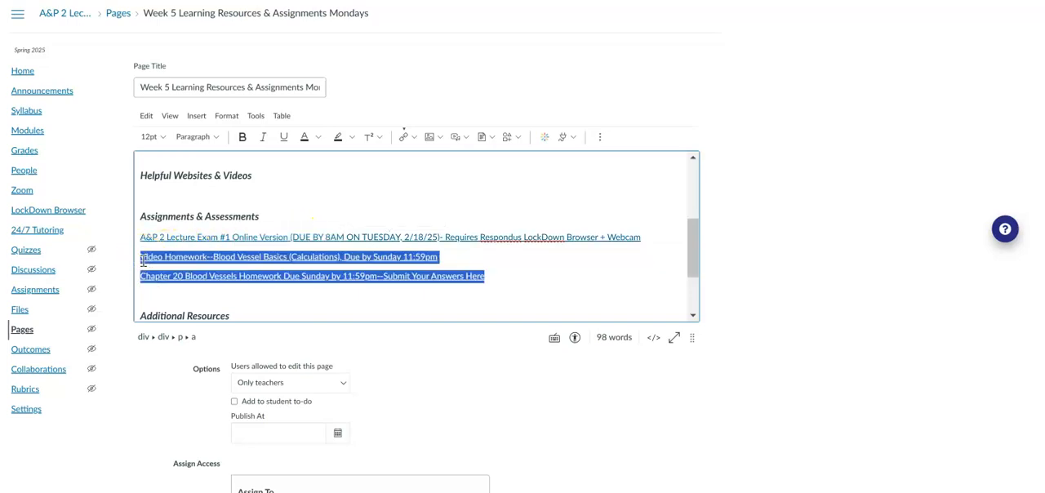
pyautogui.click(242, 256)
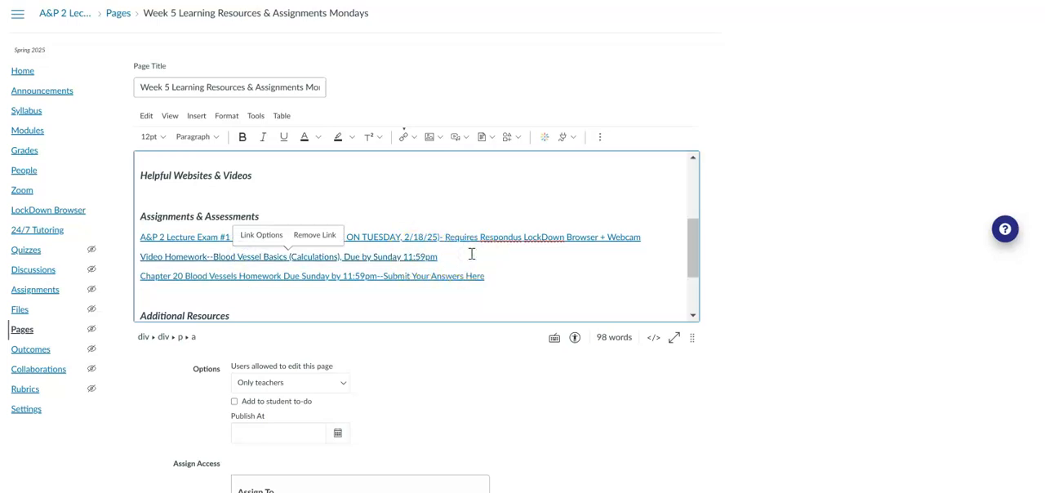
pyautogui.click(506, 259)
pyautogui.click(253, 259)
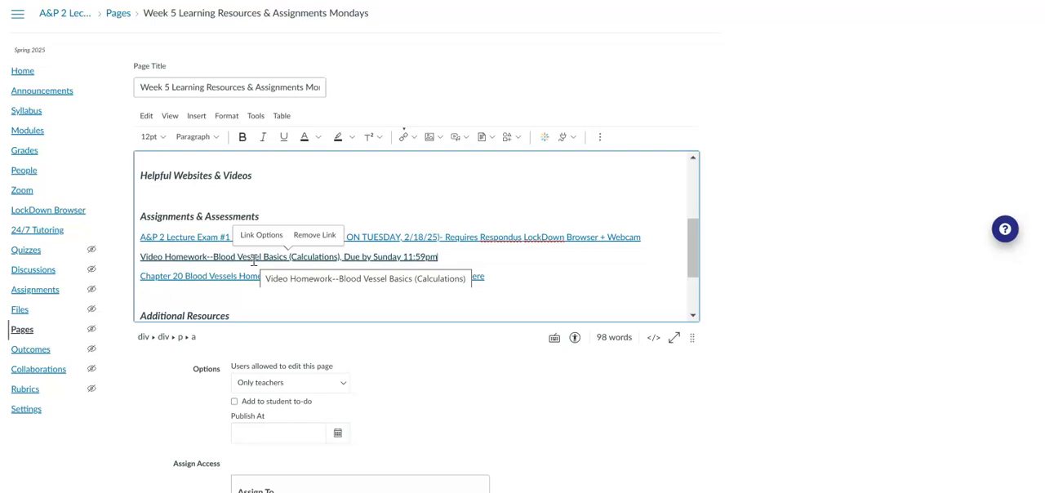
pyautogui.click(238, 262)
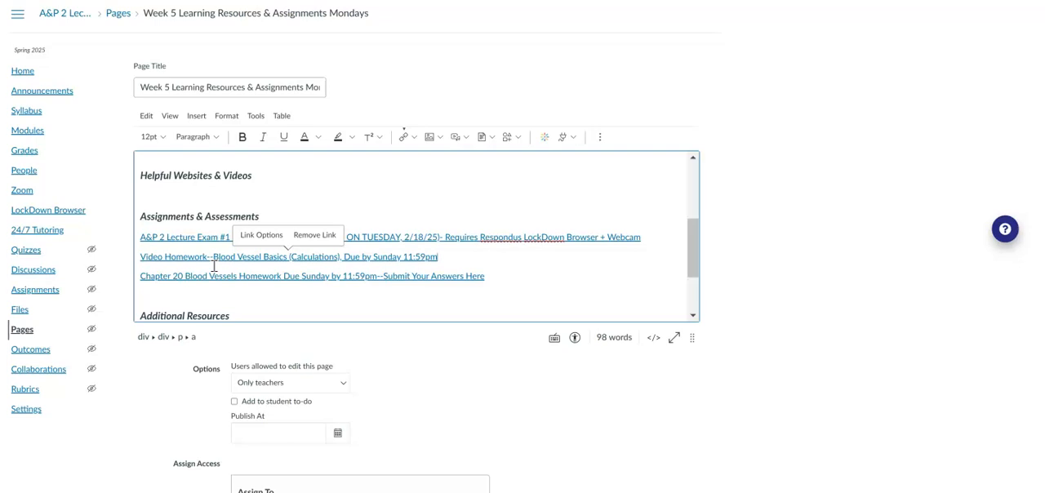
# Delete the Blood Vessel Basics video homework and Chapter 20 Blood Vessels homework links under Assignments & Assessments.
pyautogui.click(142, 258)
pyautogui.hotkey('shift', 'End')
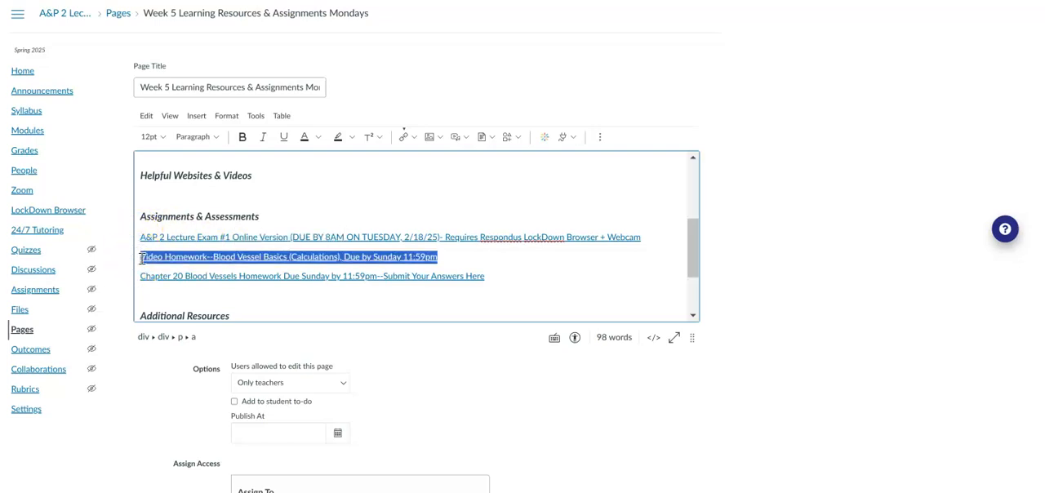
pyautogui.hotkey('shift', 'Down')
pyautogui.hotkey('shift', 'End')
pyautogui.press('BackSpace')
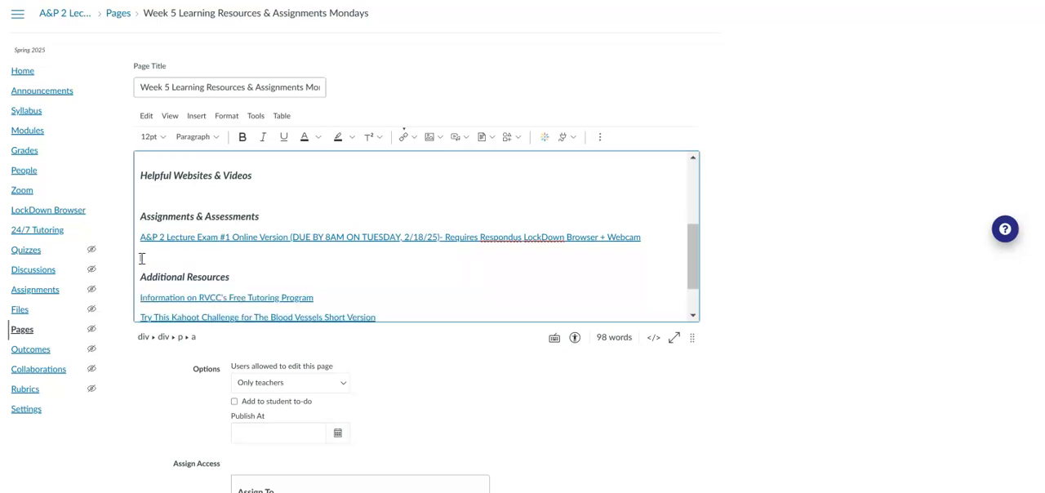
# Delete the short and long version Blood Vessels Kahoot challenge links under Additional Resources.
pyautogui.press('Down')
pyautogui.press('Down')
pyautogui.press('Down')
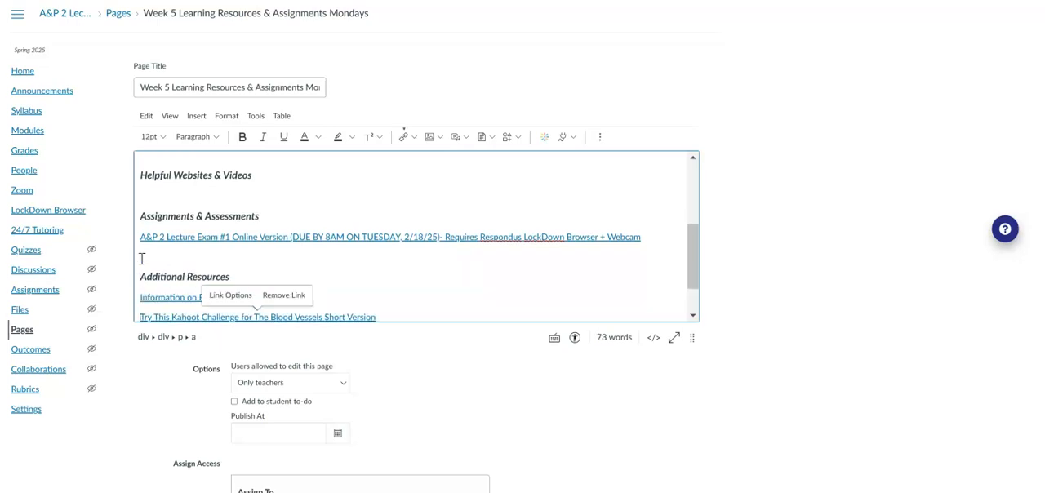
pyautogui.hotkey('shift', 'Down')
pyautogui.hotkey('shift', 'End')
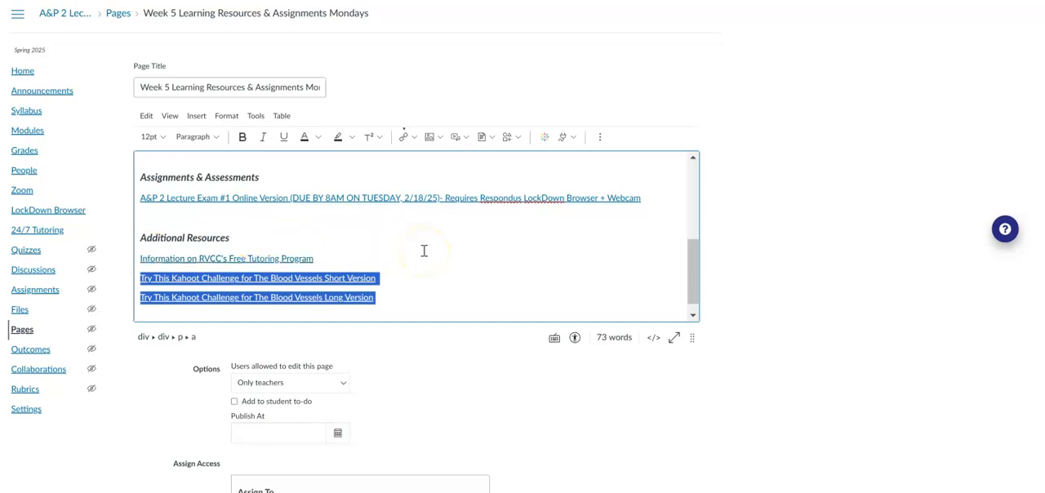
pyautogui.press('Delete')
pyautogui.click(307, 247)
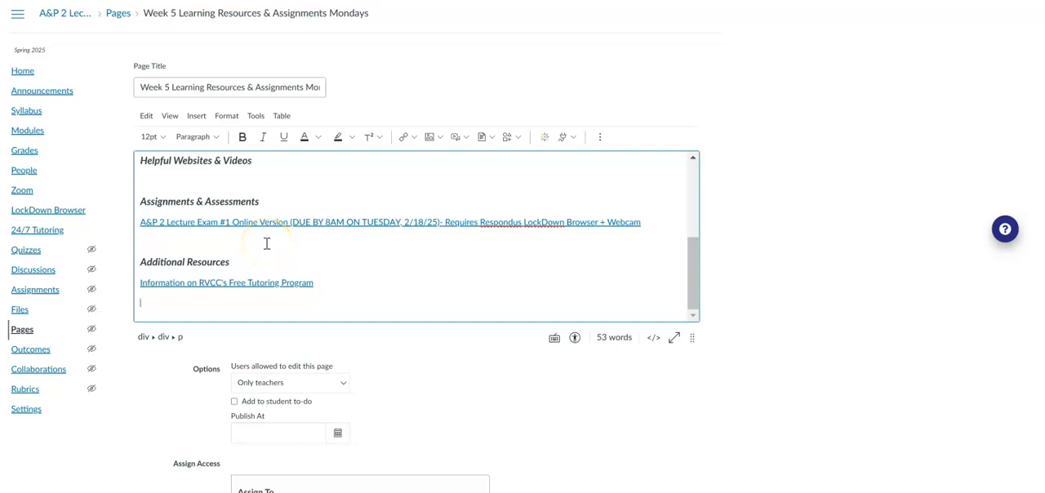
# Open the Lecture Exam #1 link for editing and change the due time in its link text to 5PM.
pyautogui.click(370, 225)
pyautogui.click(430, 267)
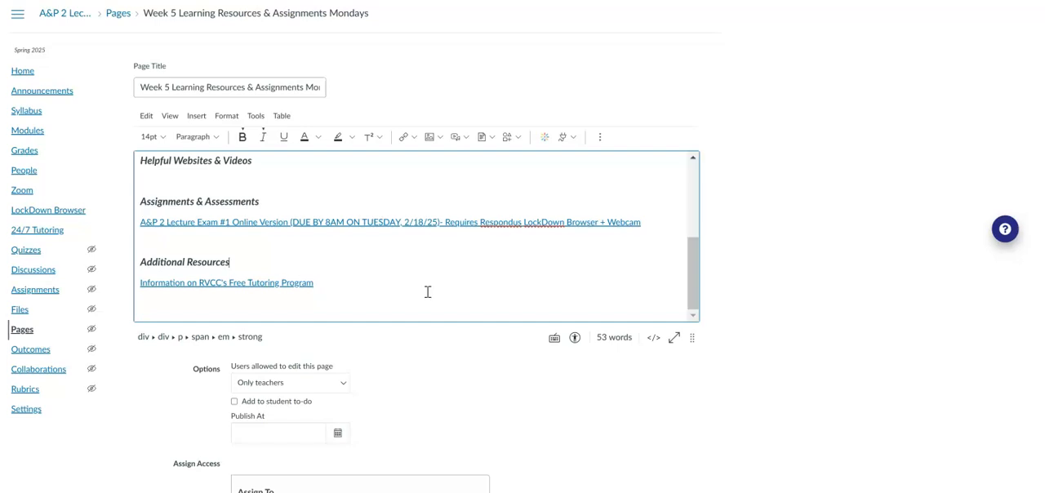
pyautogui.click(360, 221)
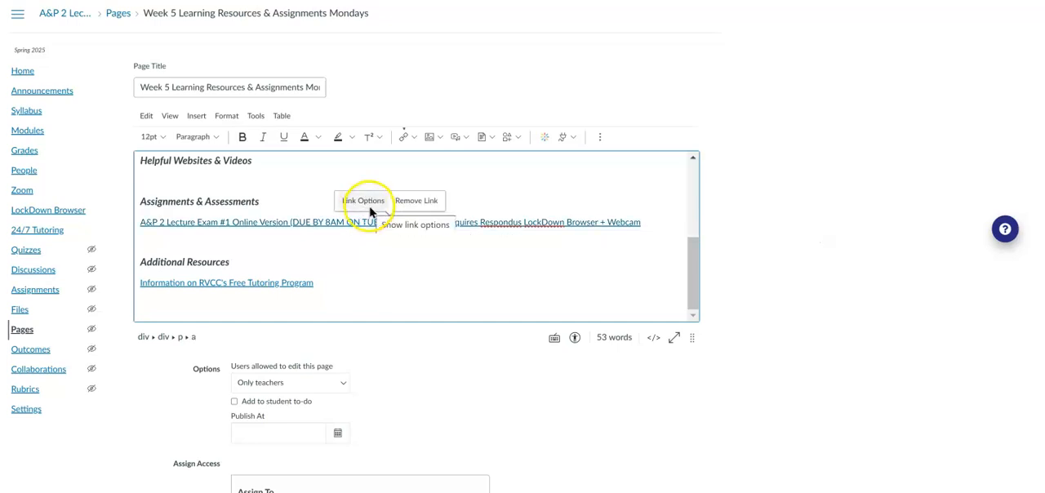
pyautogui.click(367, 203)
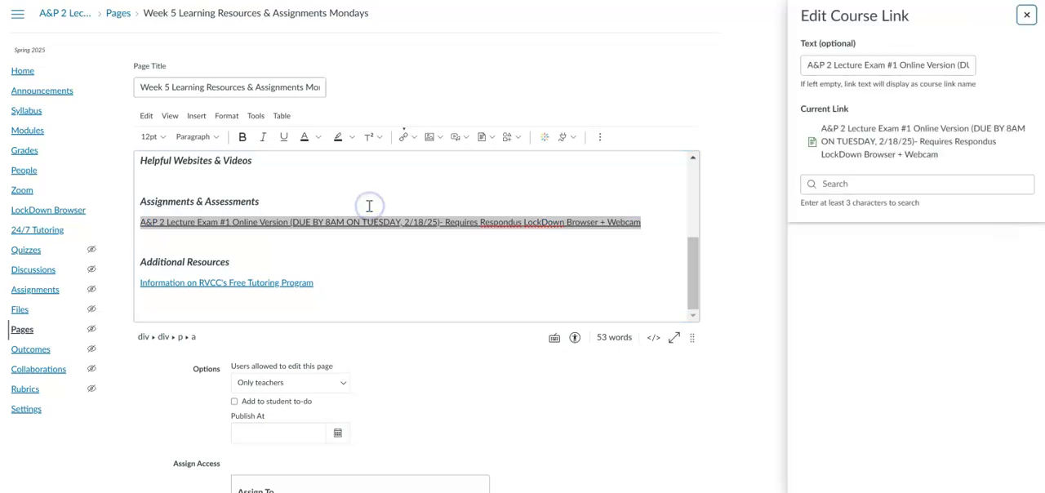
pyautogui.click(920, 70)
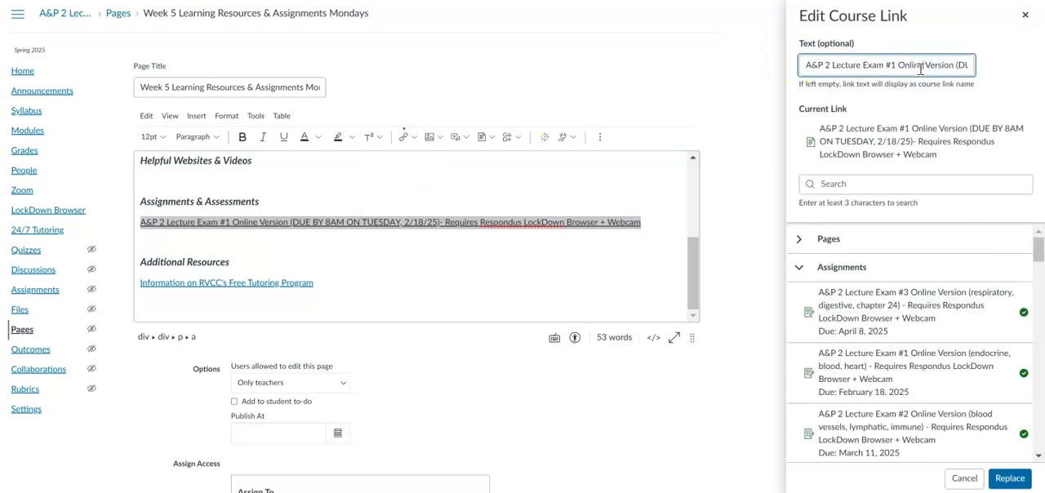
pyautogui.press('Right')
pyautogui.press('Right')
pyautogui.press('Right')
pyautogui.press('Right')
pyautogui.press('Right')
pyautogui.press('Right')
pyautogui.press('Right')
pyautogui.press('Right')
pyautogui.press('Right')
pyautogui.press('Right')
pyautogui.press('Right')
pyautogui.press('Right')
pyautogui.press('Right')
pyautogui.press('Right')
pyautogui.press('Right')
pyautogui.press('Right')
pyautogui.press('Right')
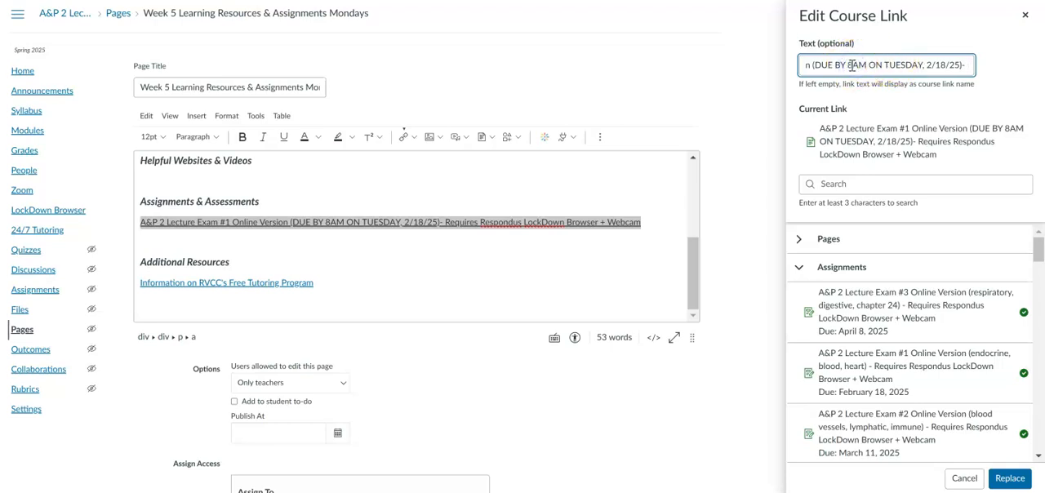
pyautogui.press('BackSpace')
pyautogui.write('- ')
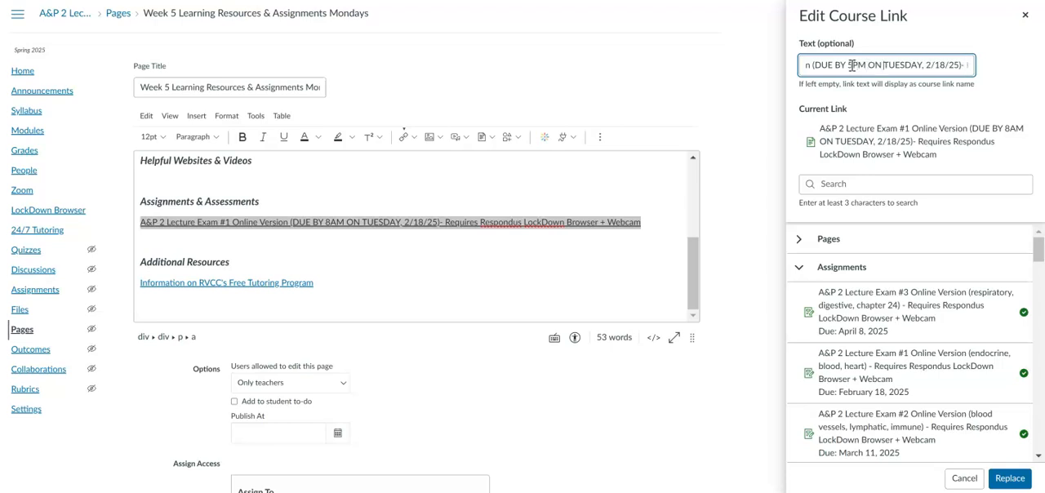
pyautogui.write('MONDAY')
# Change the due day and date in the exam link text to MONDAY, 2/17/25 and apply it to the page.
pyautogui.press('Delete')
pyautogui.press('Delete')
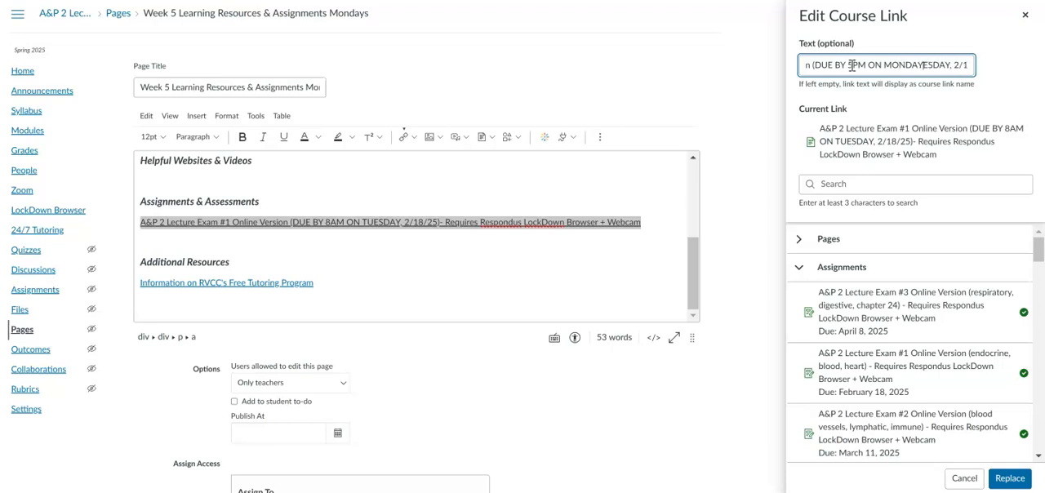
pyautogui.press('Delete')
pyautogui.press('Delete')
pyautogui.press('Delete')
pyautogui.press('Delete')
pyautogui.press('Delete')
pyautogui.press('Right')
pyautogui.press('Right')
pyautogui.press('Right')
pyautogui.press('Right')
pyautogui.press('Right')
pyautogui.press('Delete')
pyautogui.write('7')
pyautogui.click(1008, 482)
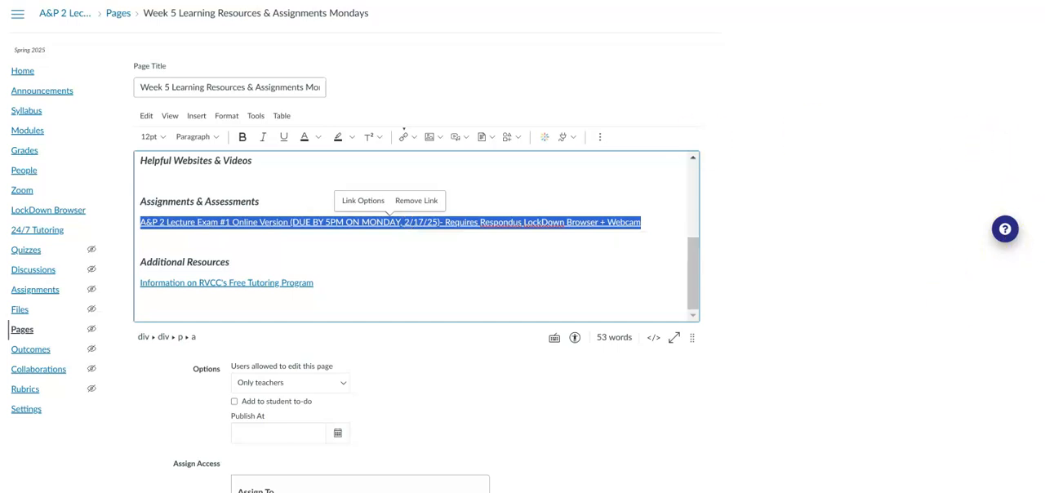
# Save and publish the Week 5 page and view its Helpful Websites & Videos and Assignments & Assessments sections.
pyautogui.scroll(-3, 417, 286)
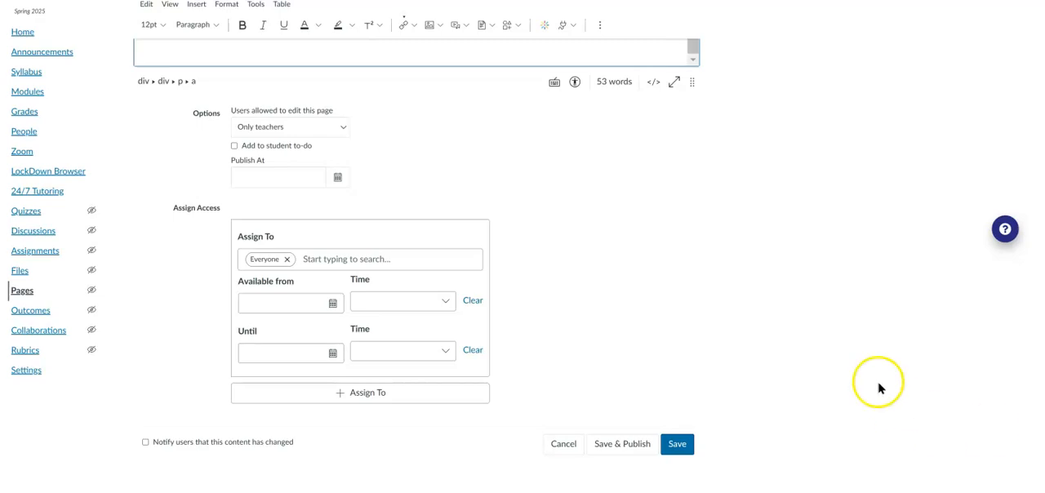
pyautogui.click(621, 448)
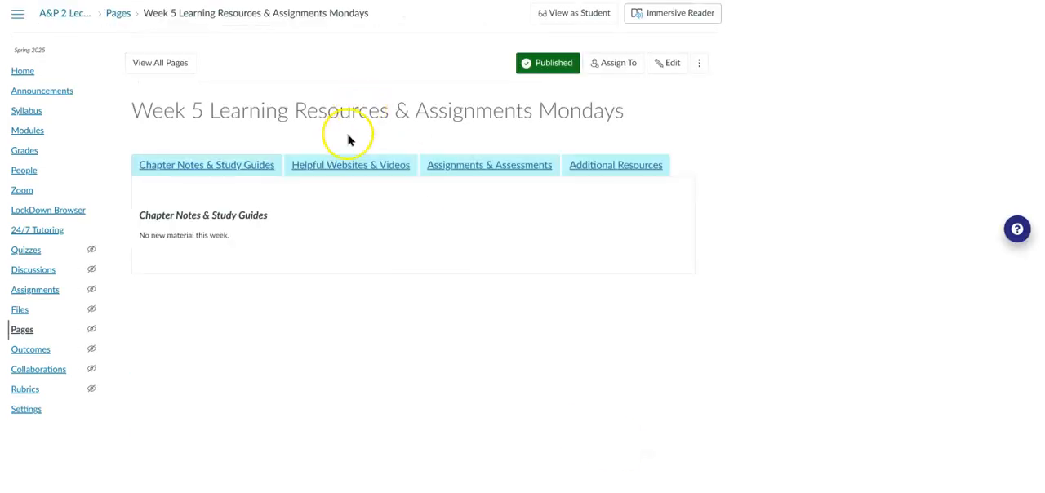
pyautogui.click(349, 165)
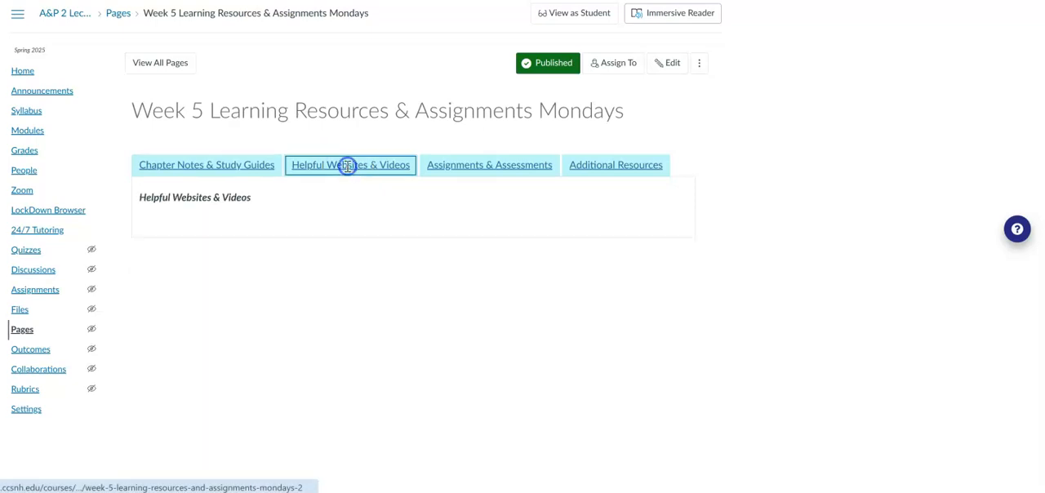
pyautogui.click(473, 167)
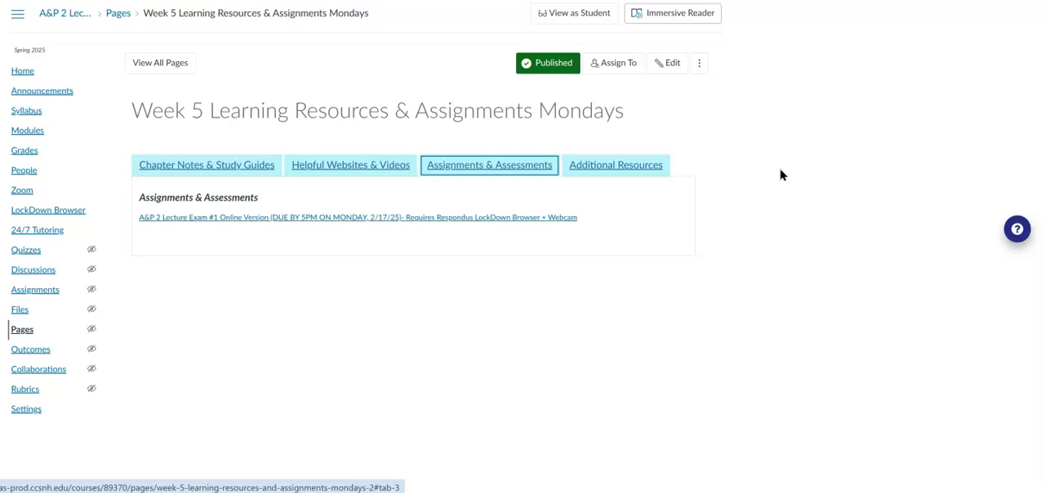
# Open the Lecture Exam #1 page from the revised link, check the quiz it links to, and return to the exam page.
pyautogui.click(471, 222)
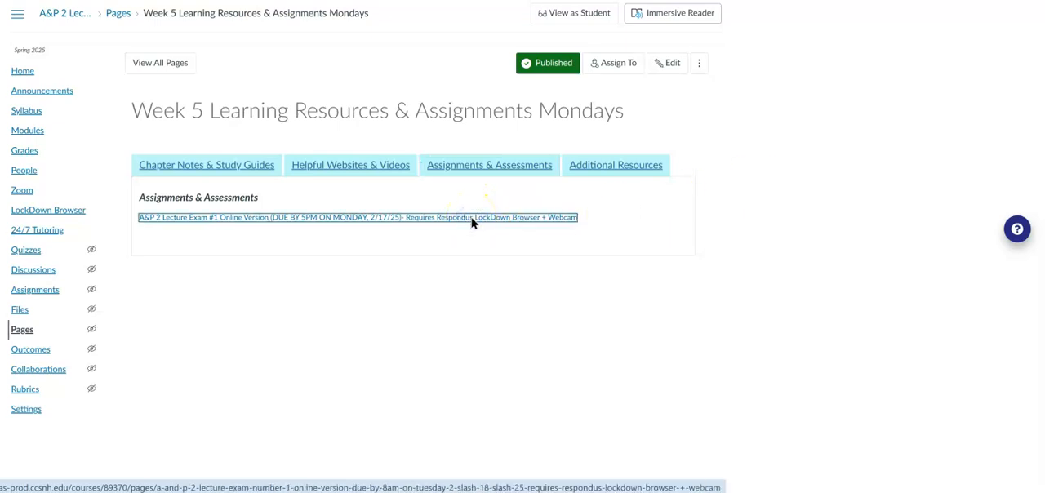
pyautogui.click(471, 222)
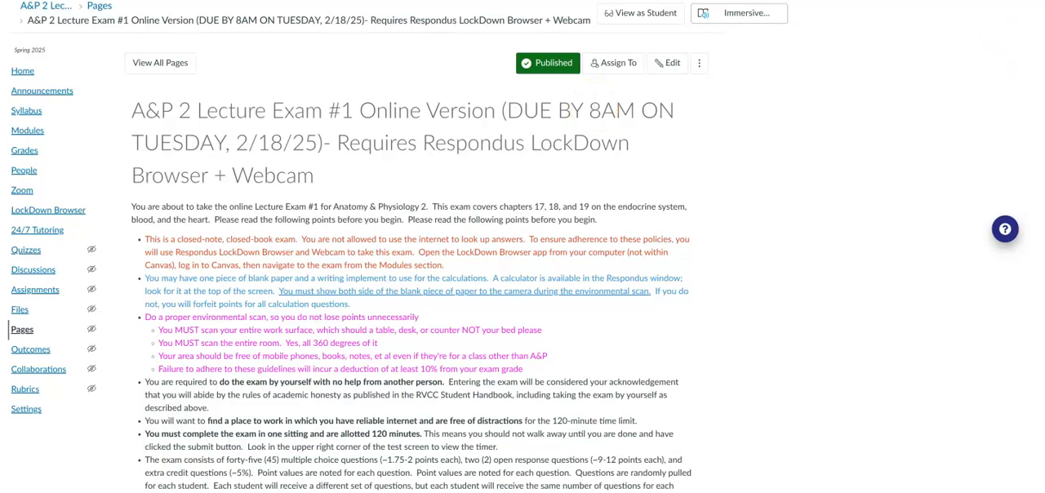
pyautogui.scroll(-2, 408, 286)
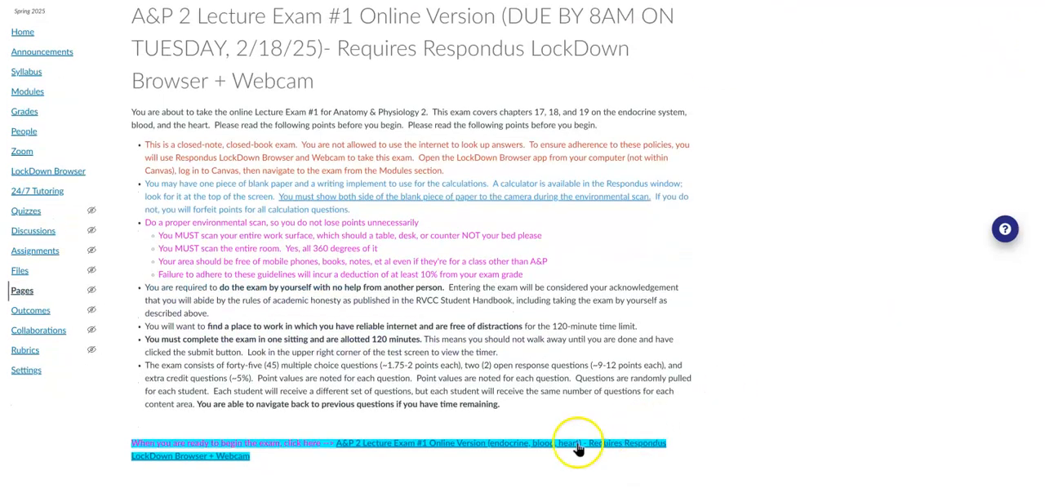
pyautogui.click(532, 445)
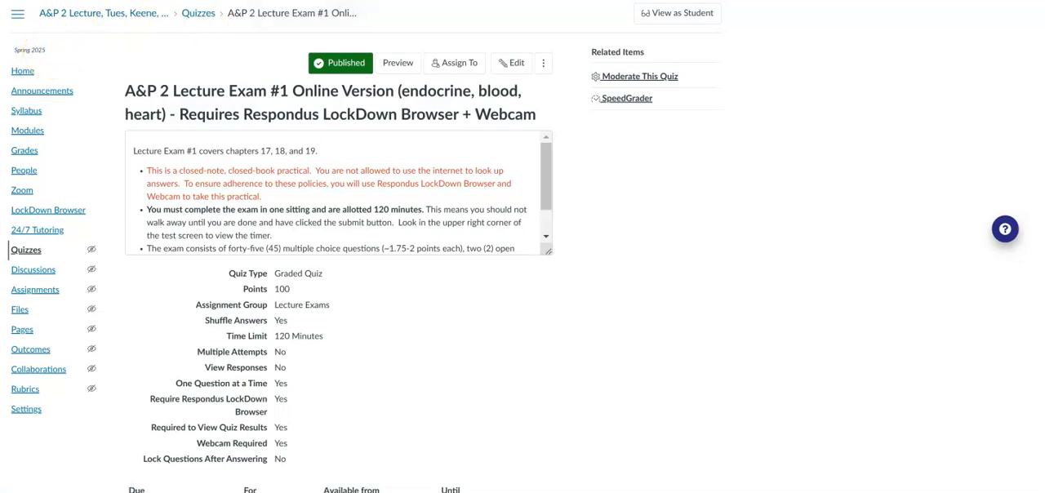
pyautogui.hotkey('alt', 'Left')
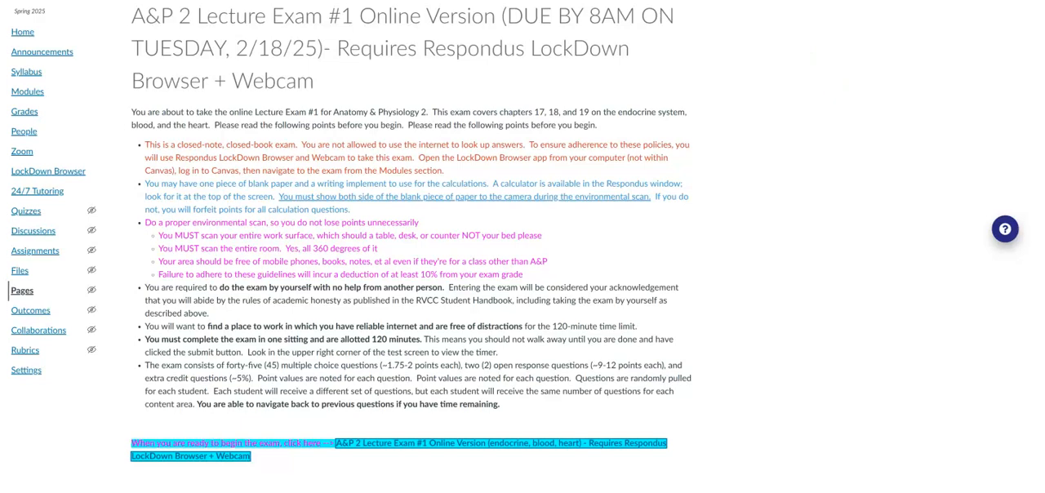
# View the Lecture Exam #1 page as a student, check the linked quiz's due and availability dates, and return to the page.
pyautogui.scroll(2, 411, 262)
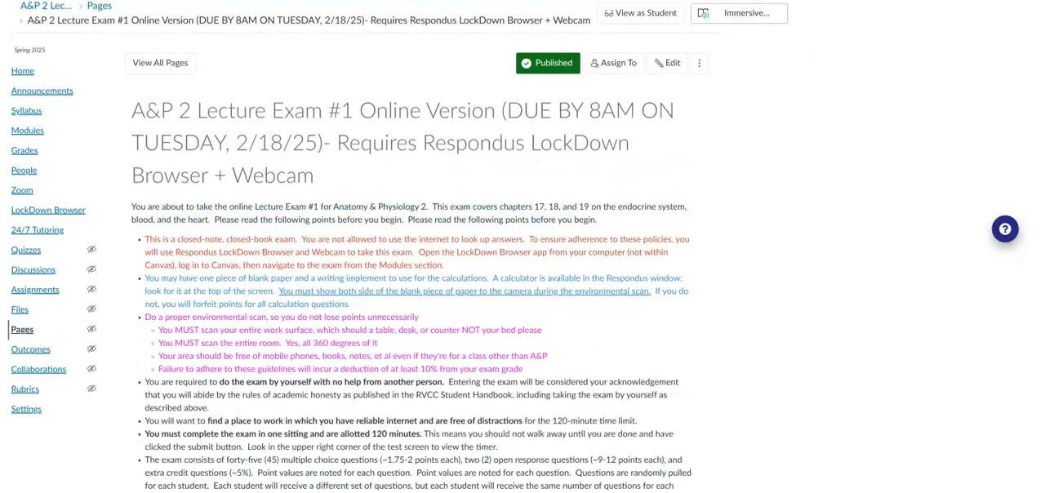
pyautogui.click(675, 20)
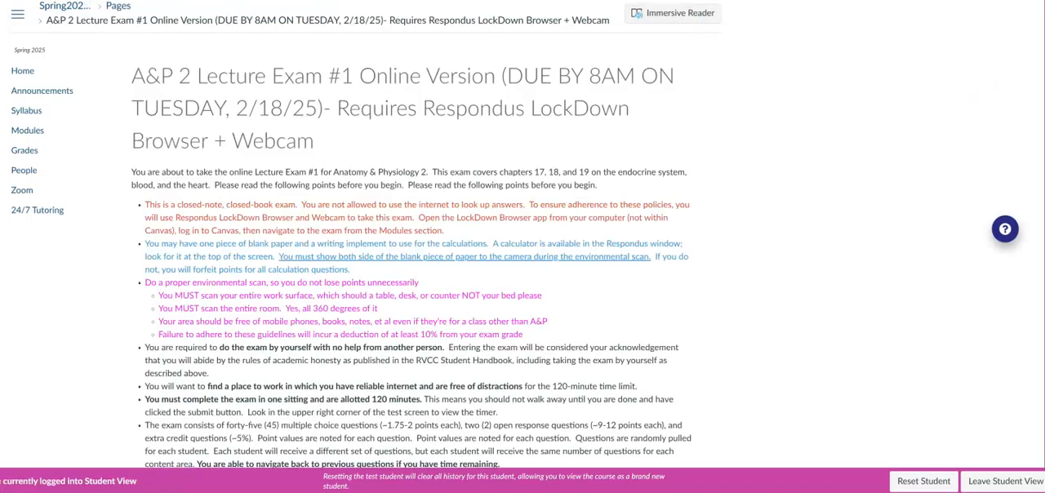
pyautogui.scroll(-2, 365, 235)
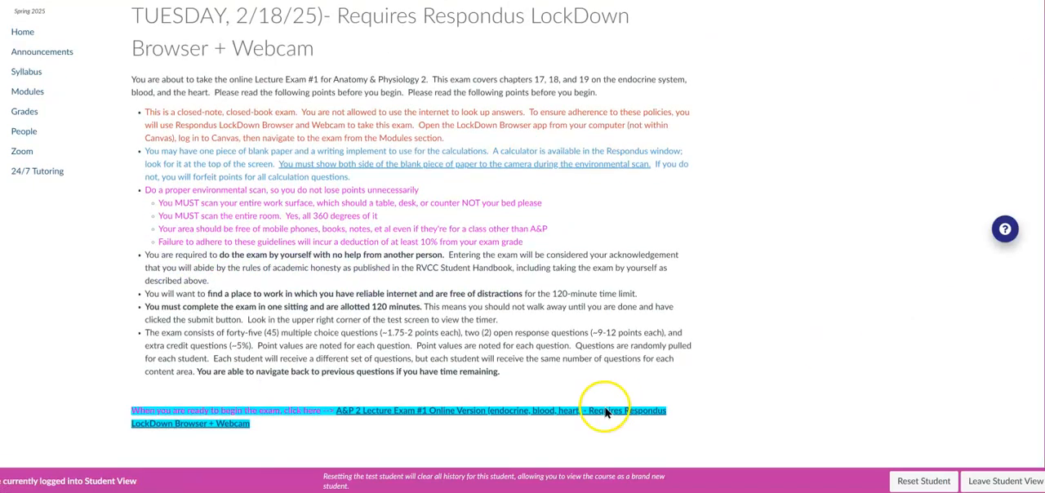
pyautogui.click(547, 416)
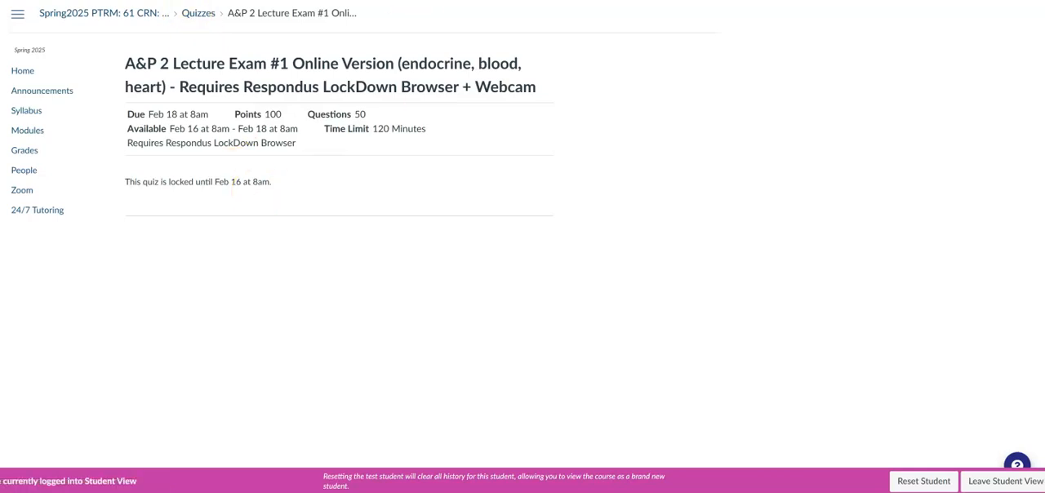
pyautogui.click(327, 0)
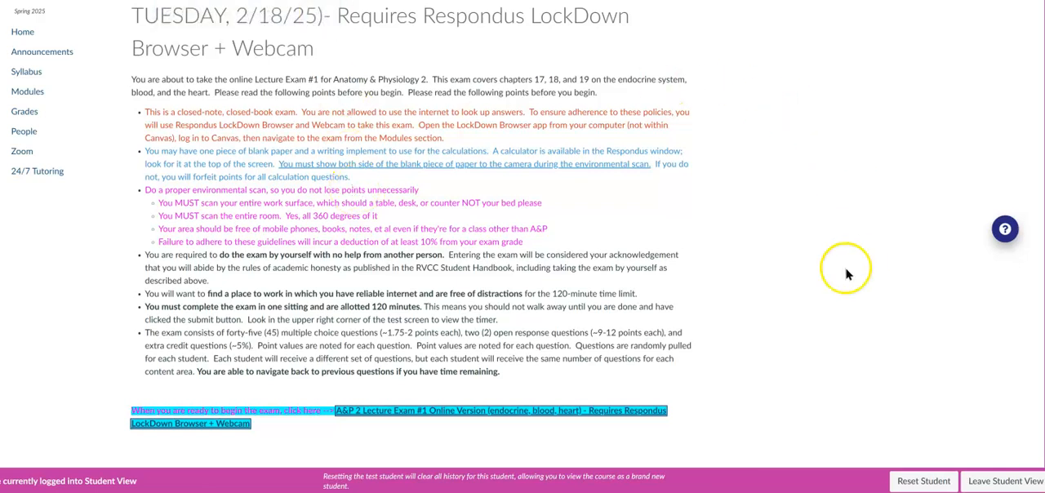
# Leave student view and delete the existing quiz link with its text at the end of the Lecture Exam #1 page.
pyautogui.click(985, 481)
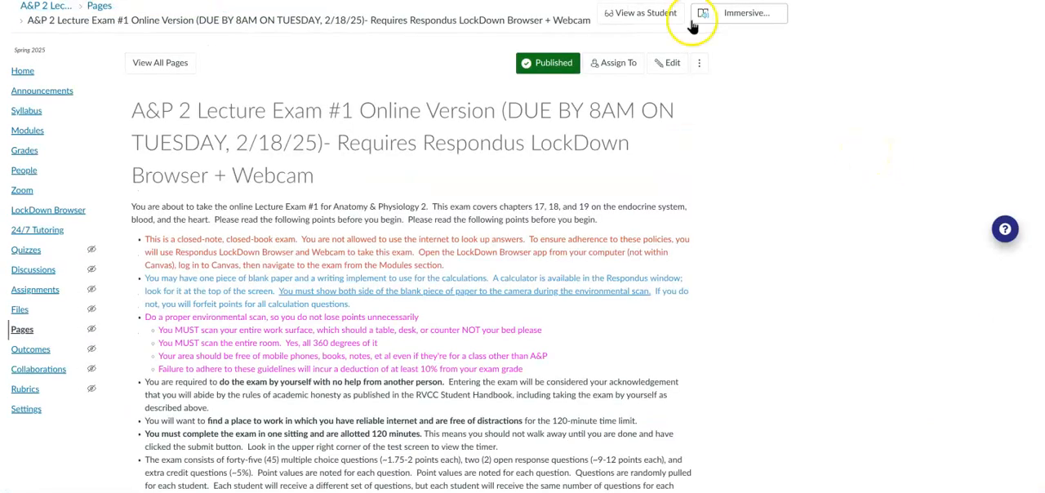
pyautogui.click(669, 66)
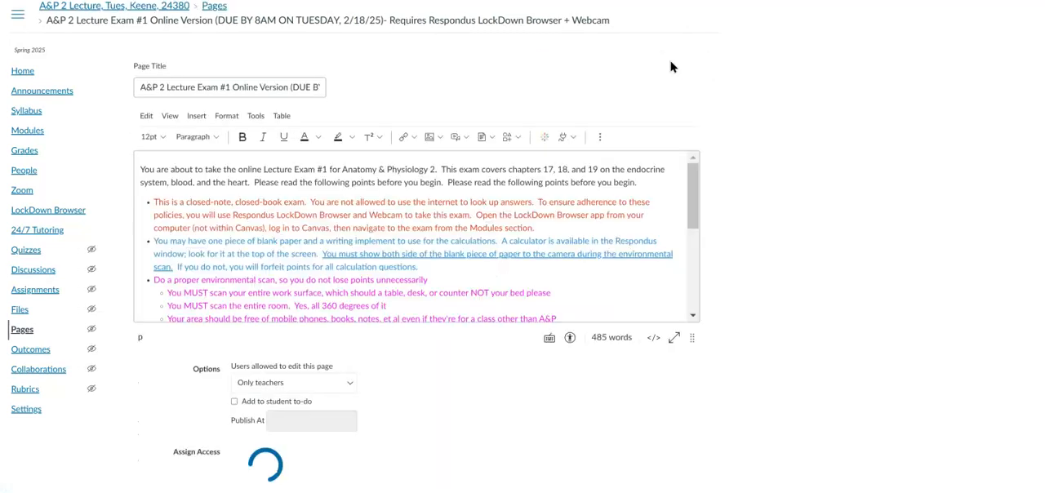
pyautogui.moveTo(693, 172); pyautogui.dragTo(694, 287)
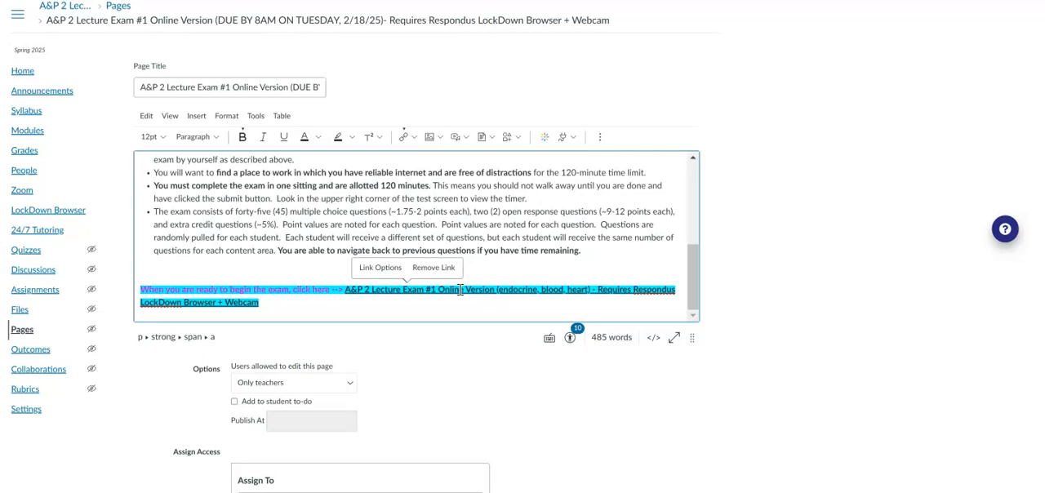
pyautogui.click(439, 268)
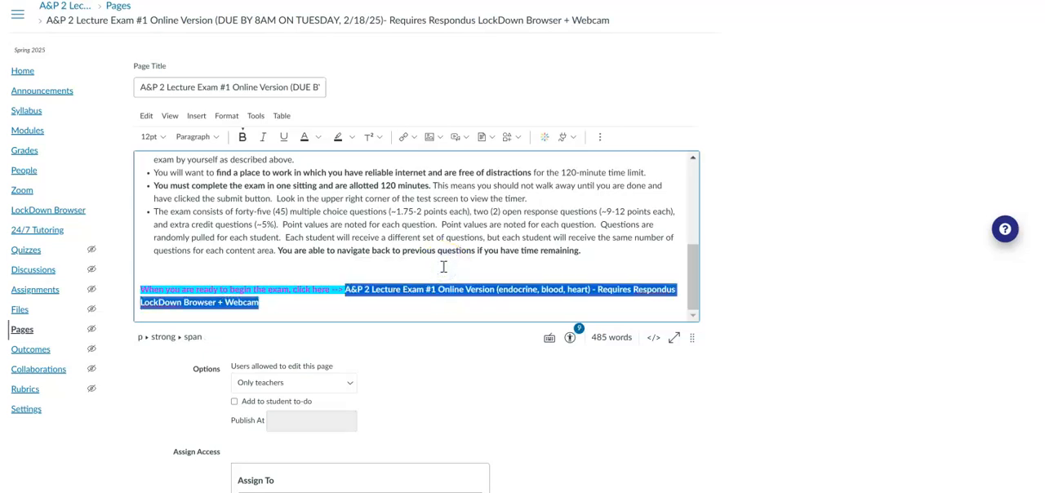
pyautogui.press('Delete')
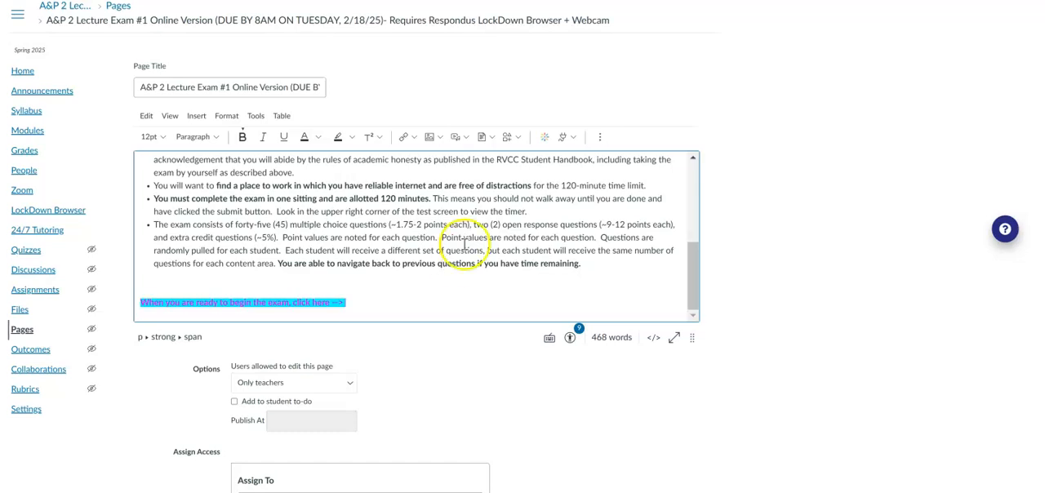
# Insert a course link to the A&P 2 Lecture Exam #1 quiz after "click here -->" and save the page.
pyautogui.click(414, 139)
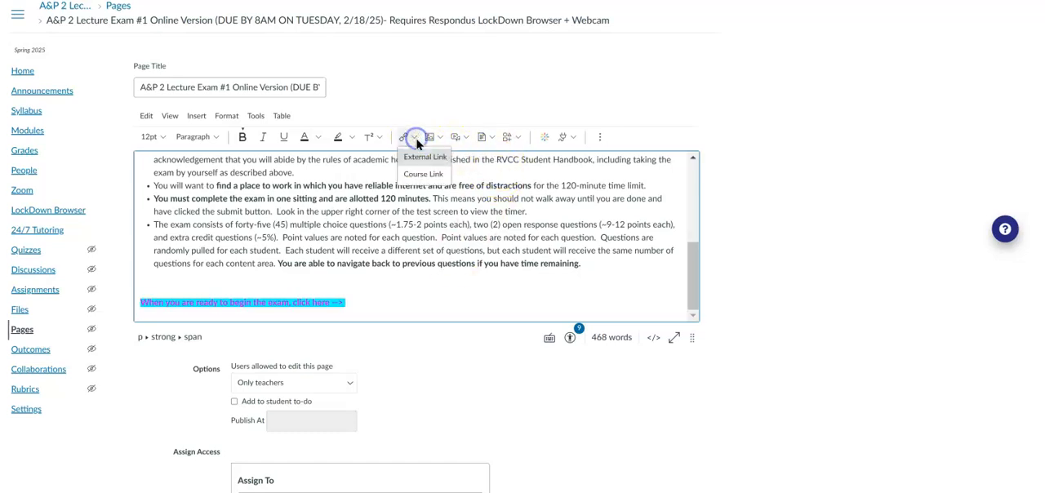
pyautogui.click(523, 86)
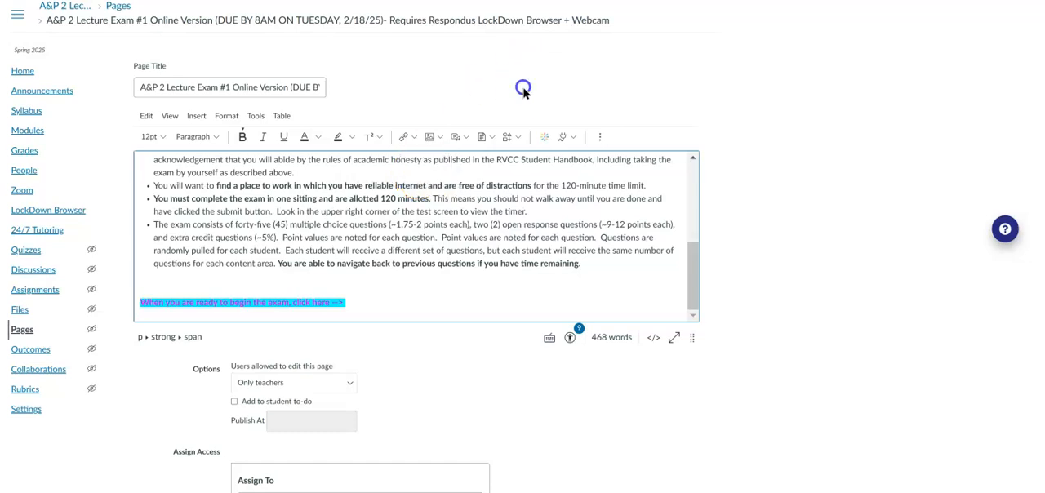
pyautogui.click(412, 138)
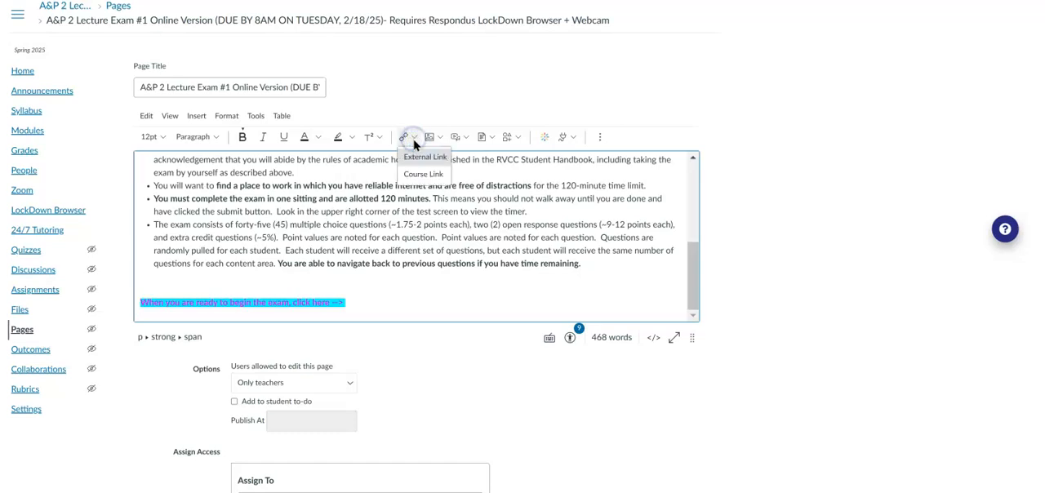
pyautogui.click(416, 177)
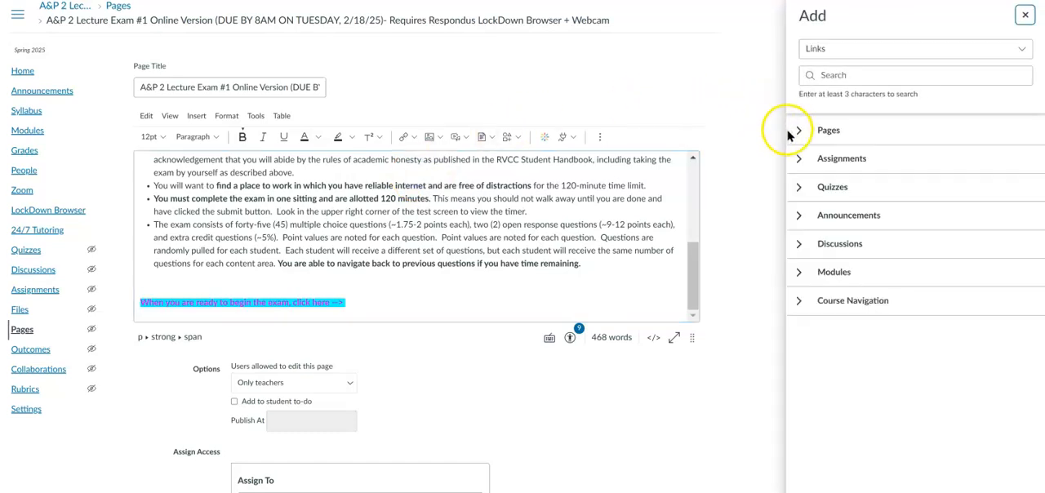
pyautogui.click(800, 191)
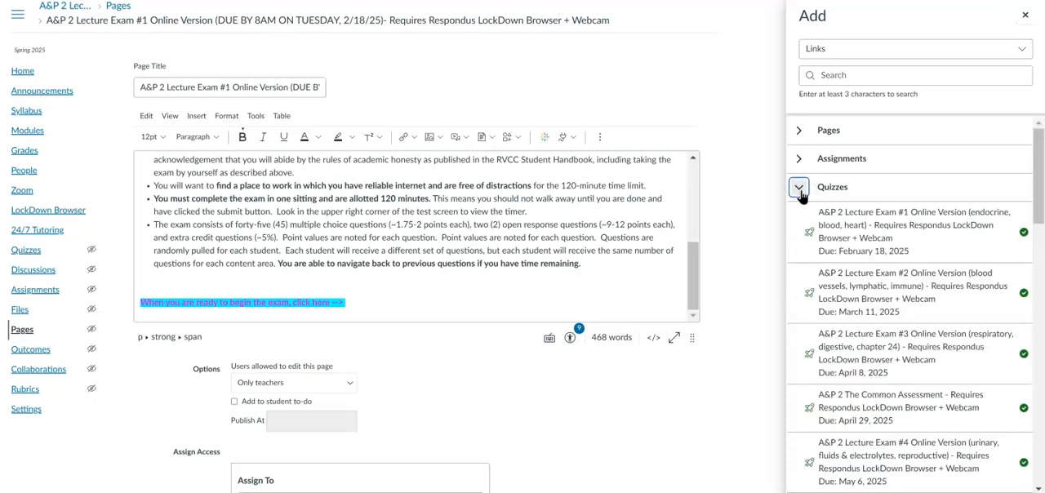
pyautogui.click(880, 242)
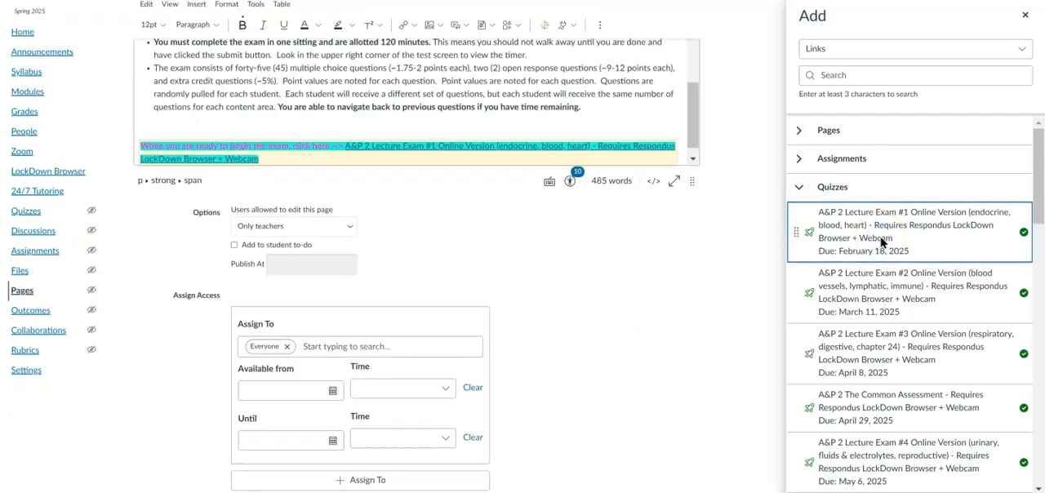
pyautogui.click(1026, 16)
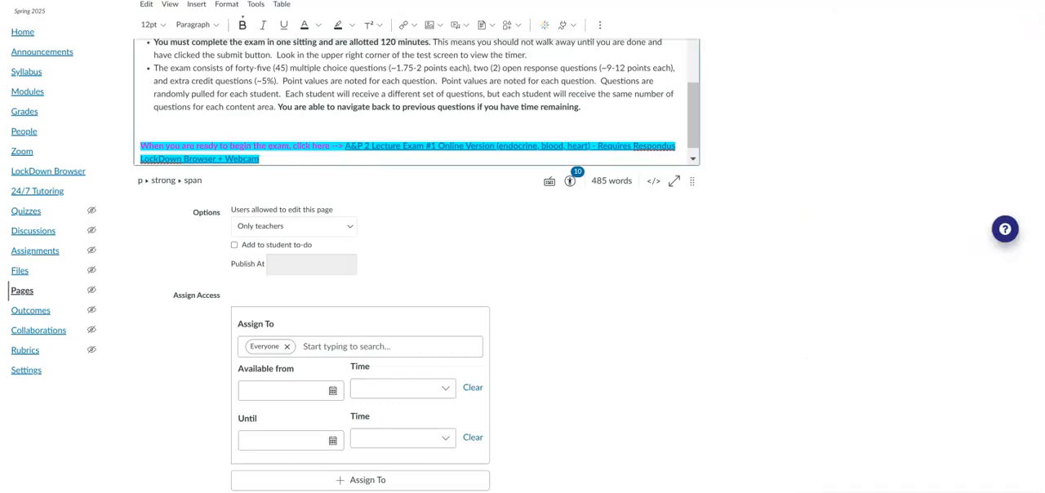
pyautogui.scroll(-1, 571, 326)
pyautogui.click(678, 443)
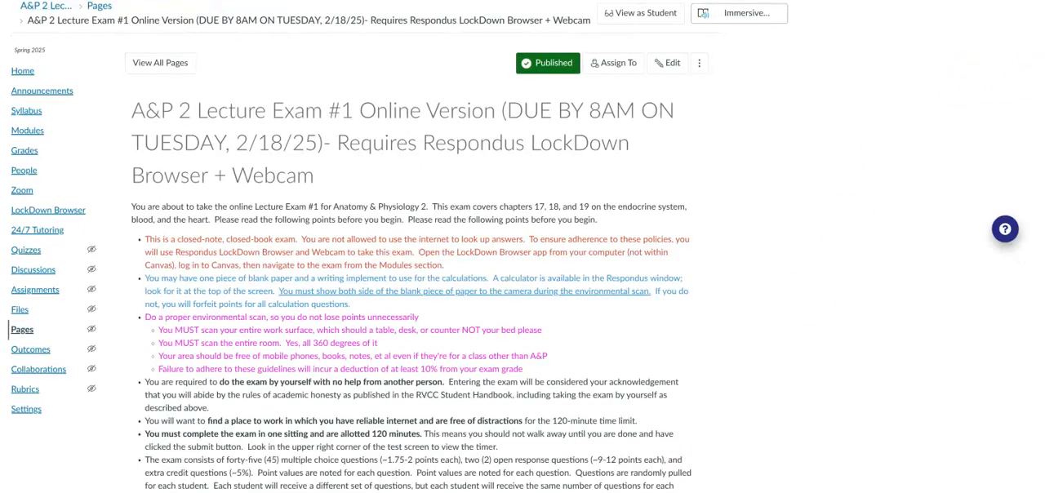
# Check the quiz that the new exam link opens, and return to the Week 5 page.
pyautogui.scroll(-1, 397, 247)
pyautogui.scroll(-1, 827, 359)
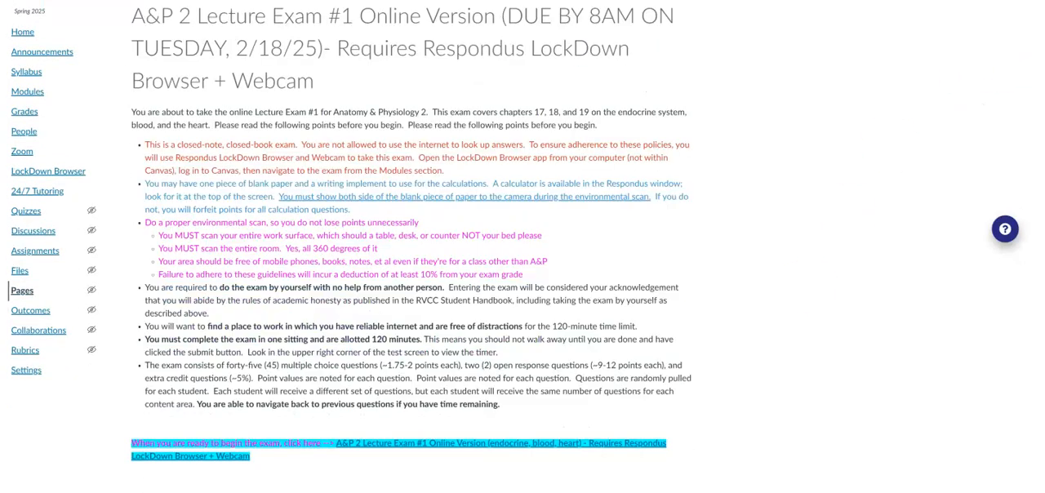
pyautogui.click(512, 452)
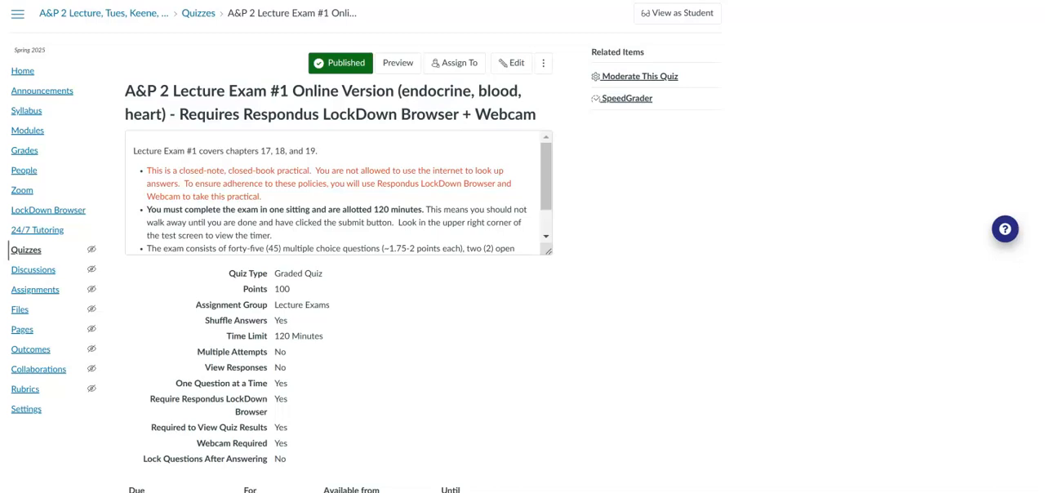
pyautogui.hotkey('alt', 'Left')
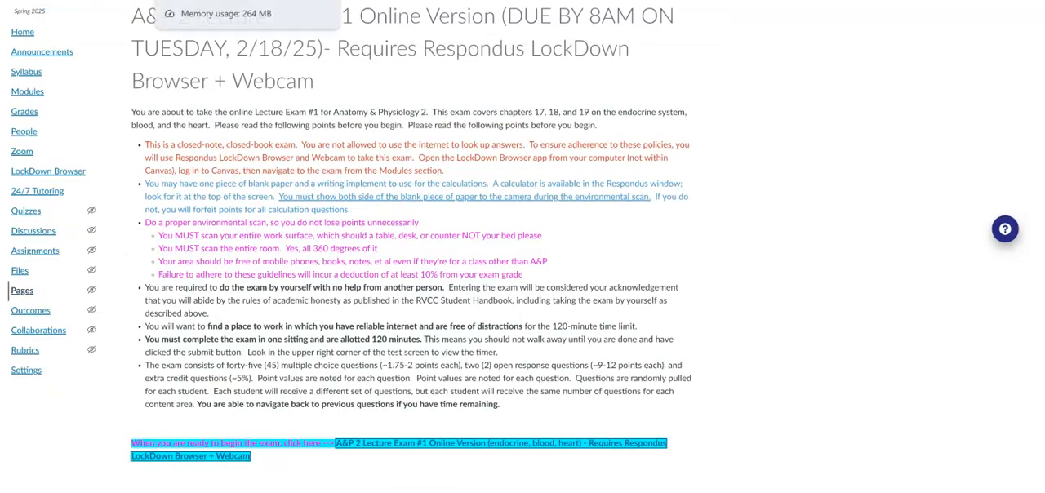
pyautogui.hotkey('alt', 'Left')
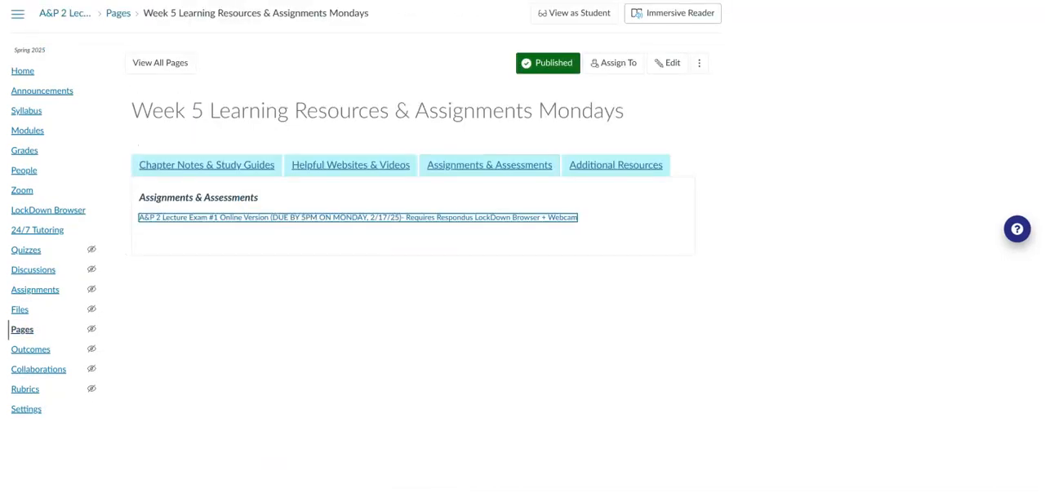
# Delete the Endocrine System Introductory Concepts video homework link from the Week 2 page's Assignments & Assessments section, and save and publish the page.
pyautogui.hotkey('alt', 'Left')
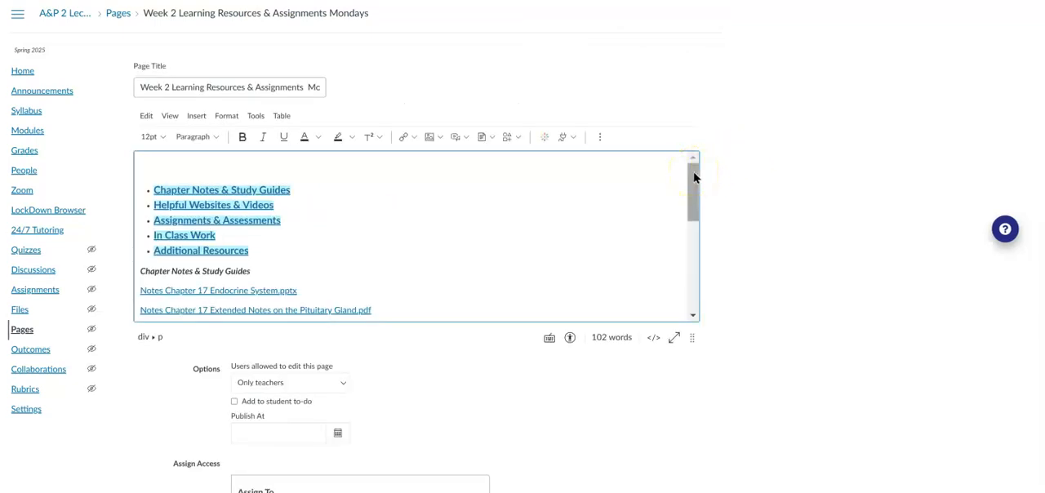
pyautogui.click(295, 91)
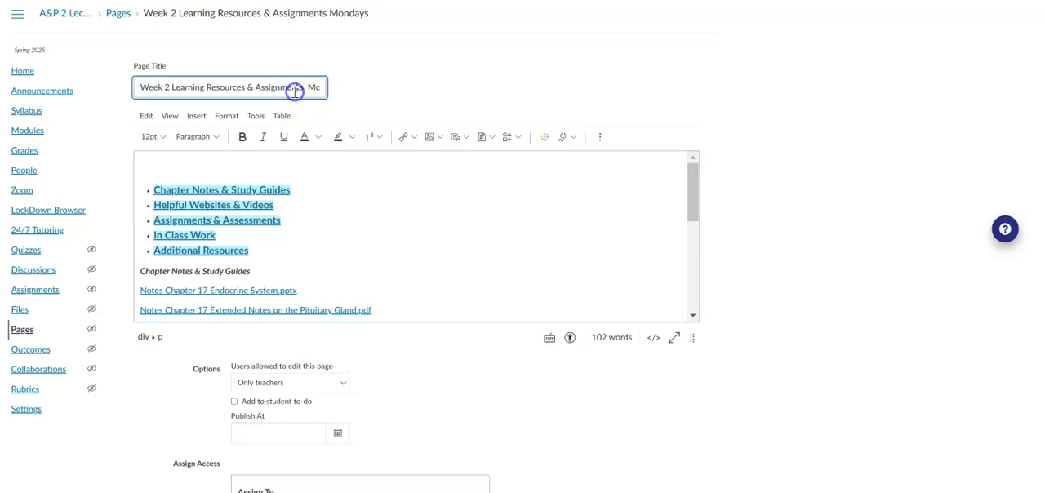
pyautogui.press('End')
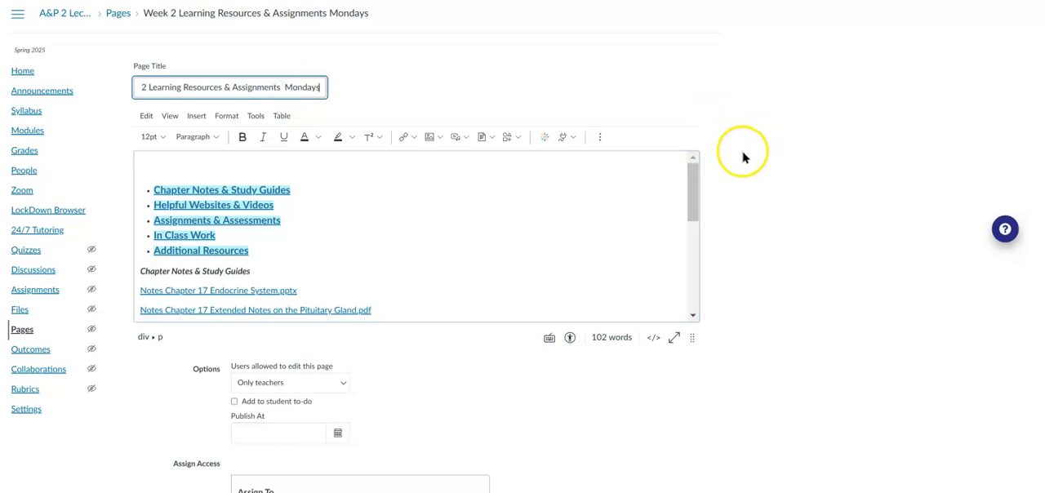
pyautogui.moveTo(694, 179); pyautogui.dragTo(693, 235)
pyautogui.moveTo(693, 247); pyautogui.dragTo(691, 264)
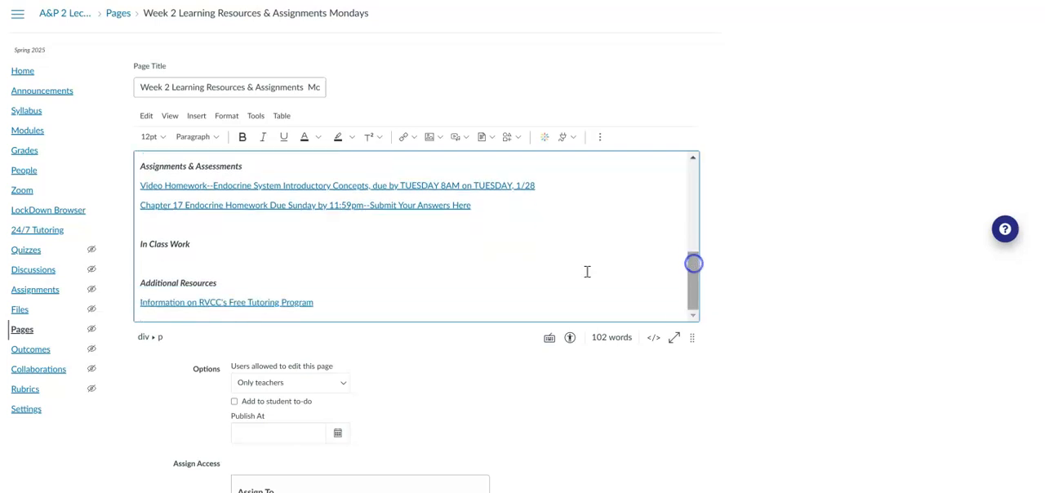
pyautogui.click(134, 189)
pyautogui.hotkey('shift', 'End')
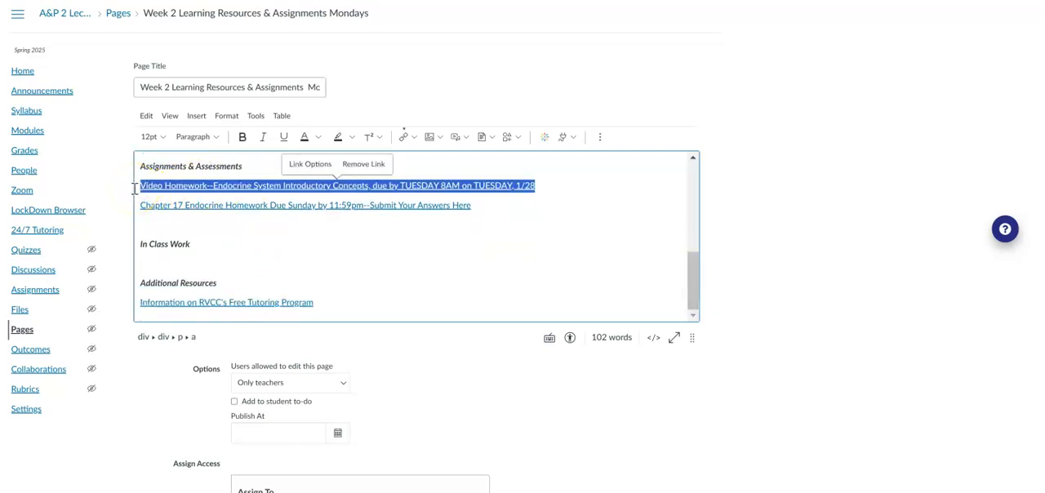
pyautogui.press('BackSpace')
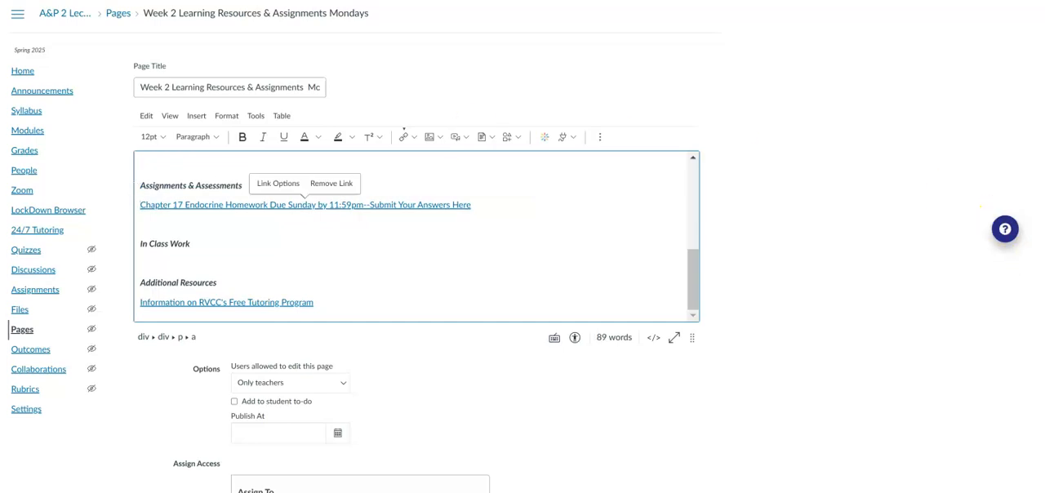
pyautogui.scroll(-3, 523, 245)
pyautogui.click(636, 443)
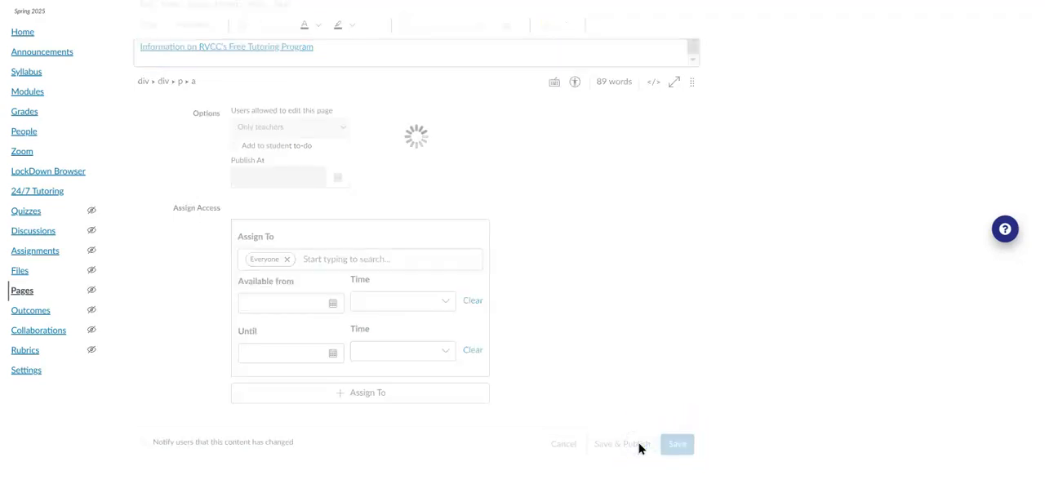
# Add a course link to Video Homework--Endocrine System Introductory Concepts above the Respondus Syllabus & Practice Quiz link on the Week 1 page.
pyautogui.click(151, 75)
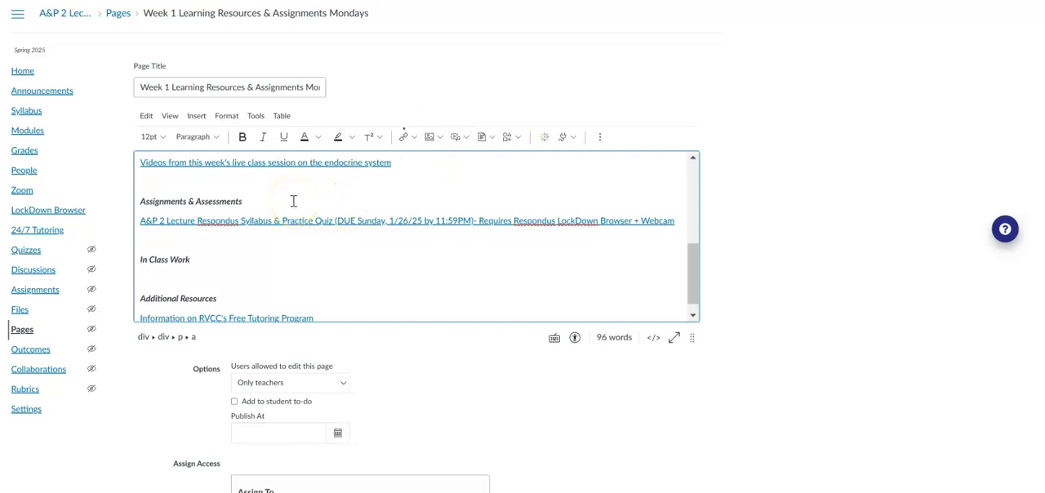
pyautogui.click(142, 222)
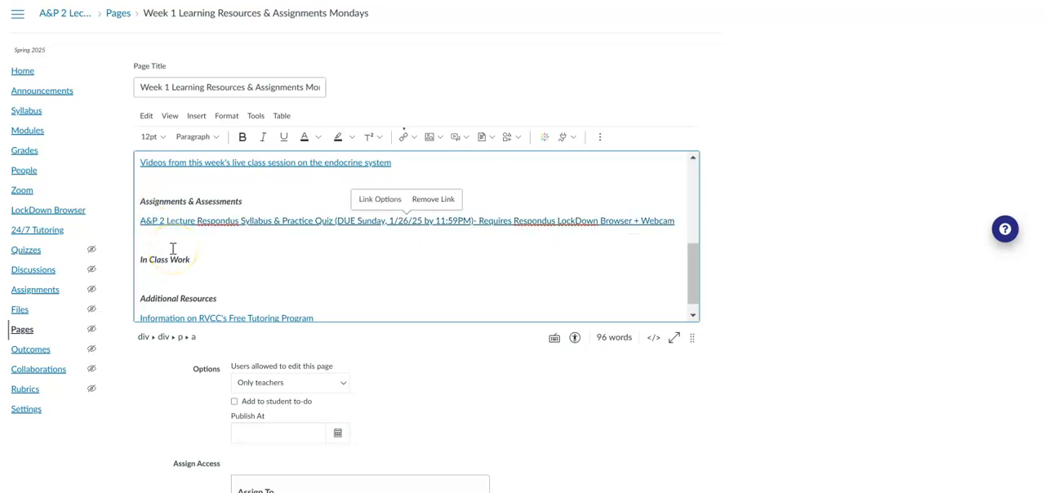
pyautogui.press('Return')
pyautogui.press('Up')
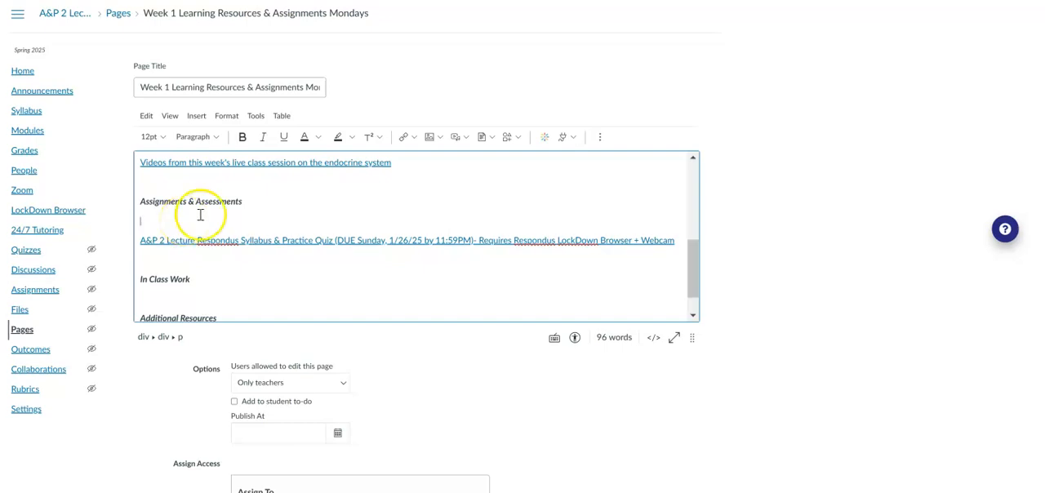
pyautogui.click(414, 139)
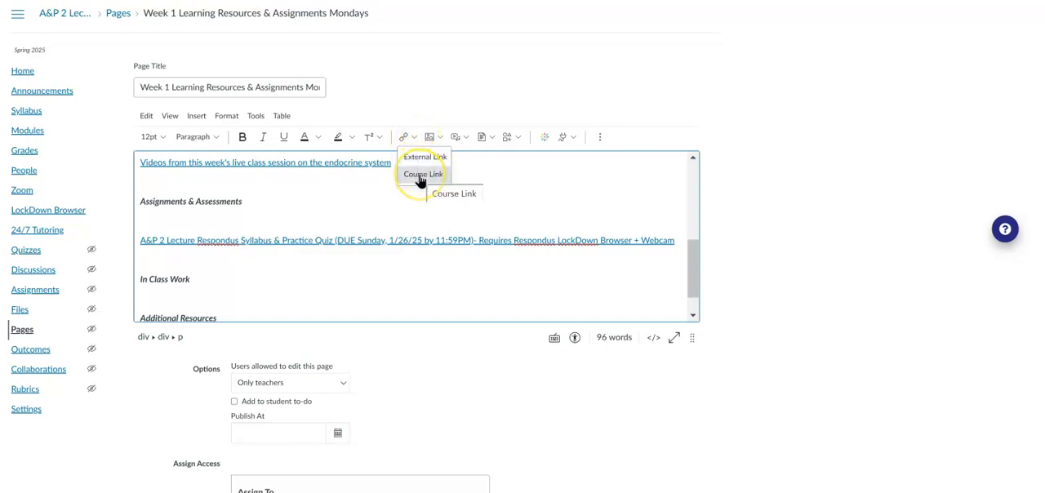
pyautogui.click(420, 176)
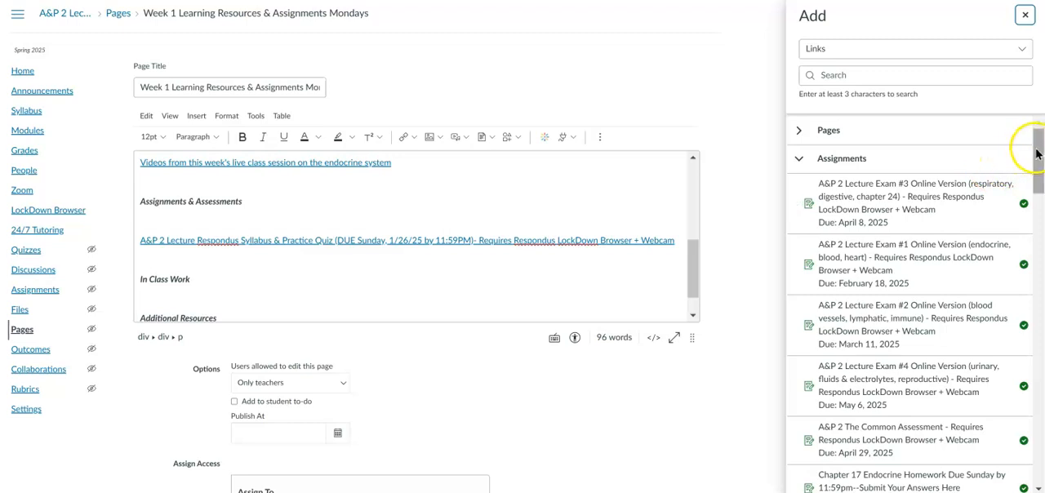
pyautogui.moveTo(1037, 144); pyautogui.dragTo(1037, 361)
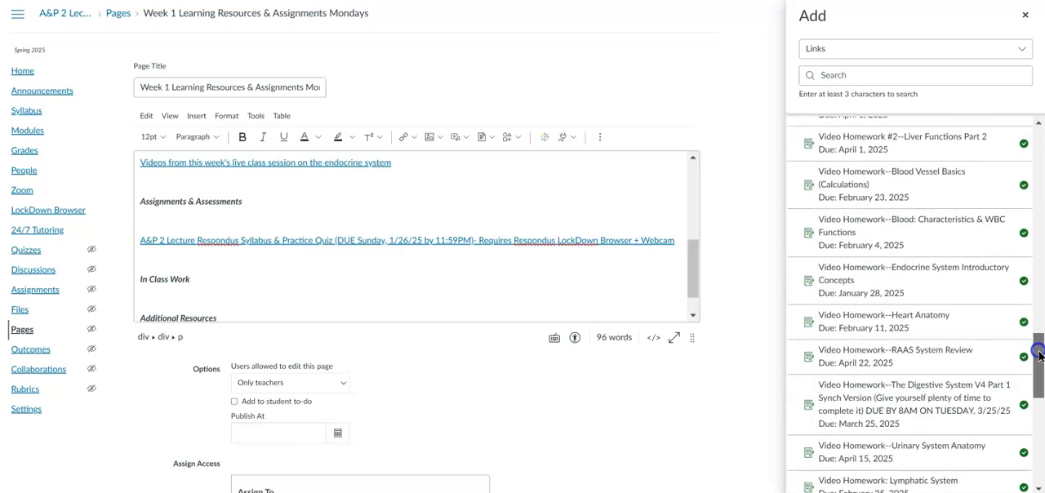
pyautogui.click(920, 281)
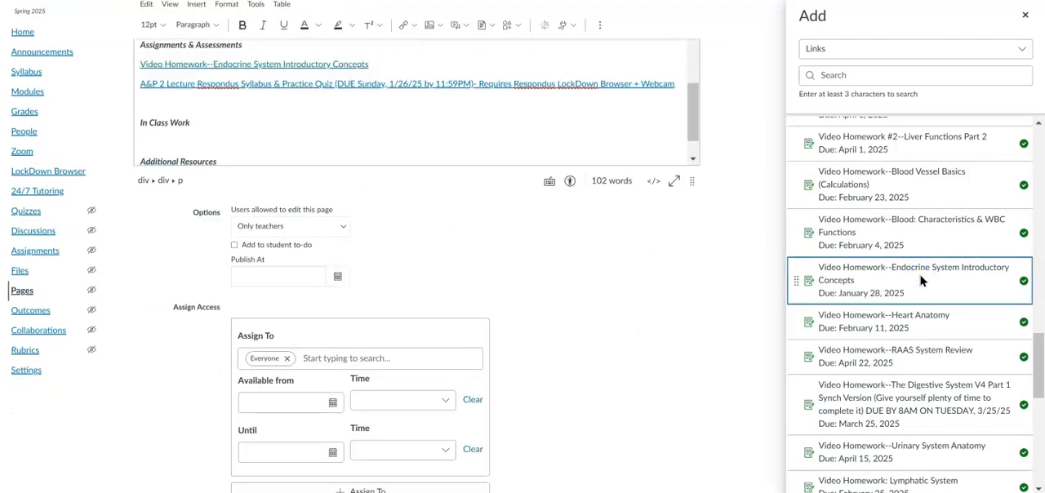
pyautogui.click(681, 341)
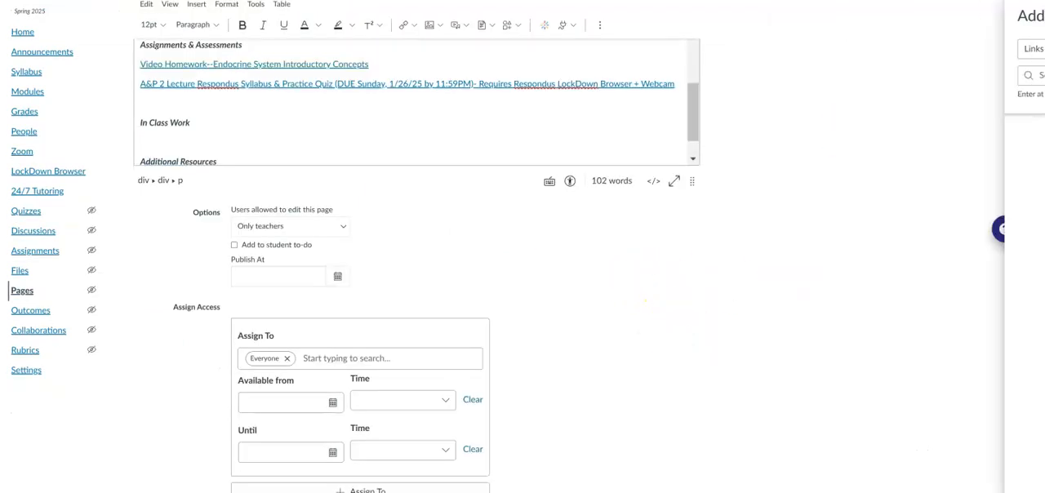
# Examine the A&P 2 Lecture Respondus Syllabus & Practice Quiz page and its quiz link, and return to the Week 1 page editor.
pyautogui.scroll(2, 417, 247)
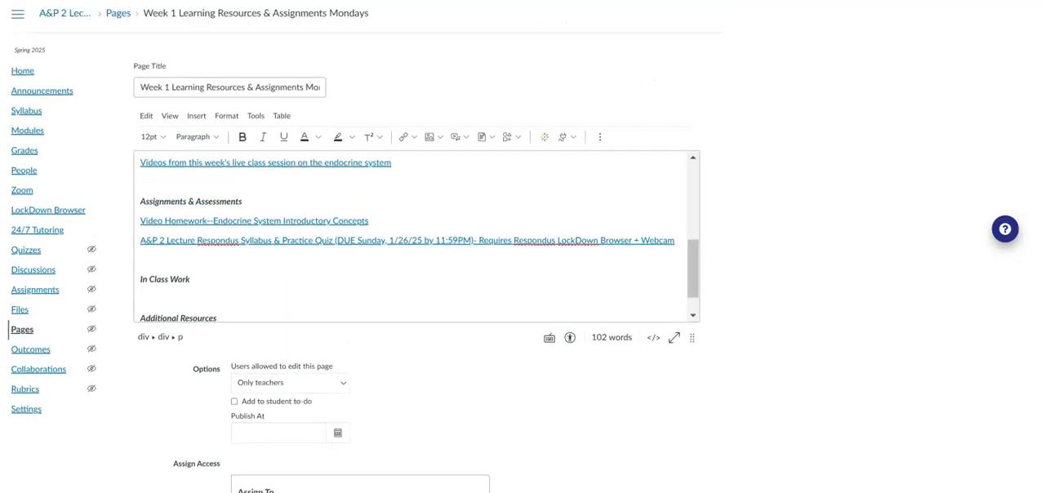
pyautogui.click(141, 242)
pyautogui.hotkey('shift', 'End')
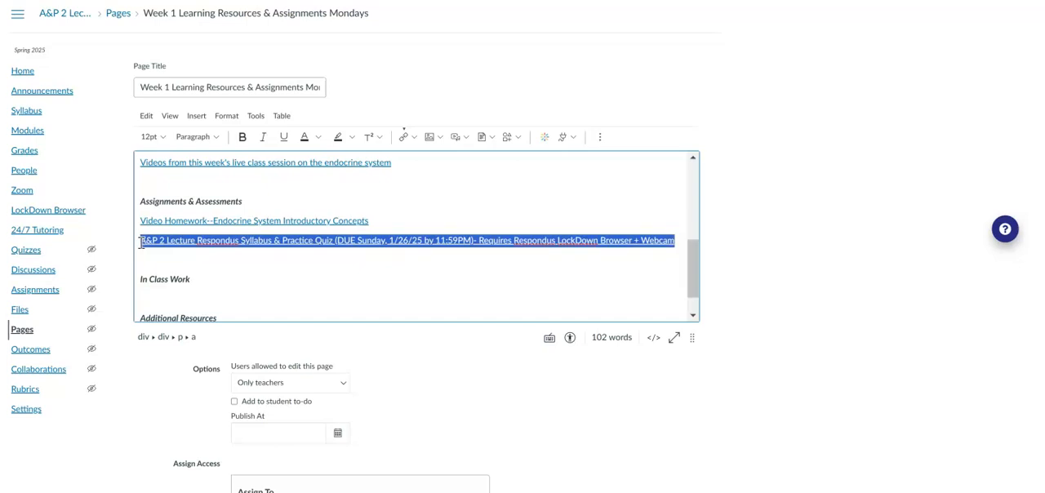
pyautogui.click(312, 241)
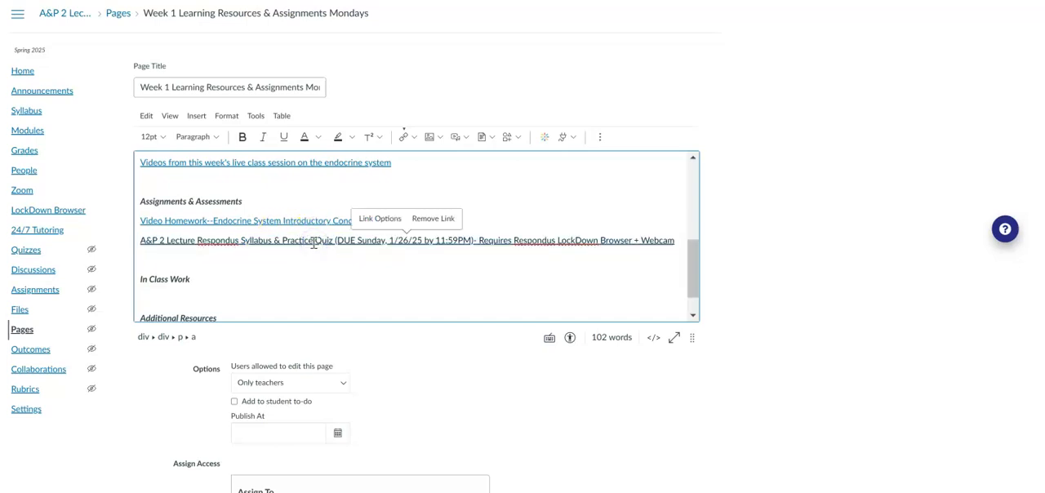
pyautogui.click(374, 243)
pyautogui.click(373, 242)
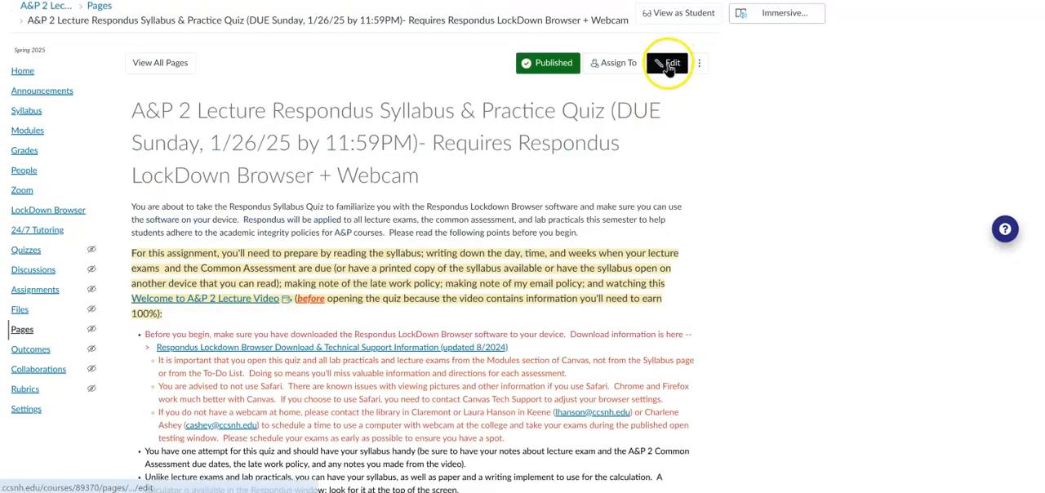
pyautogui.click(668, 66)
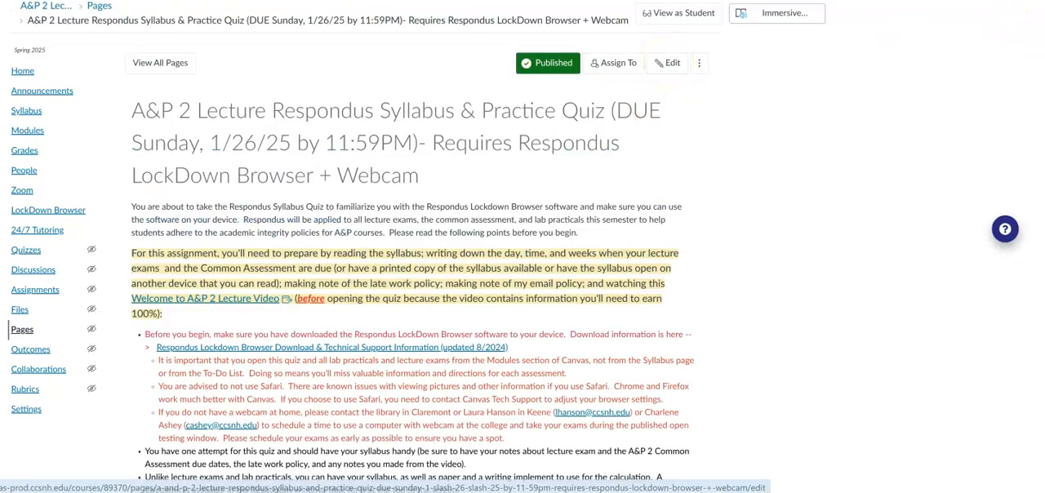
pyautogui.scroll(-3, 513, 416)
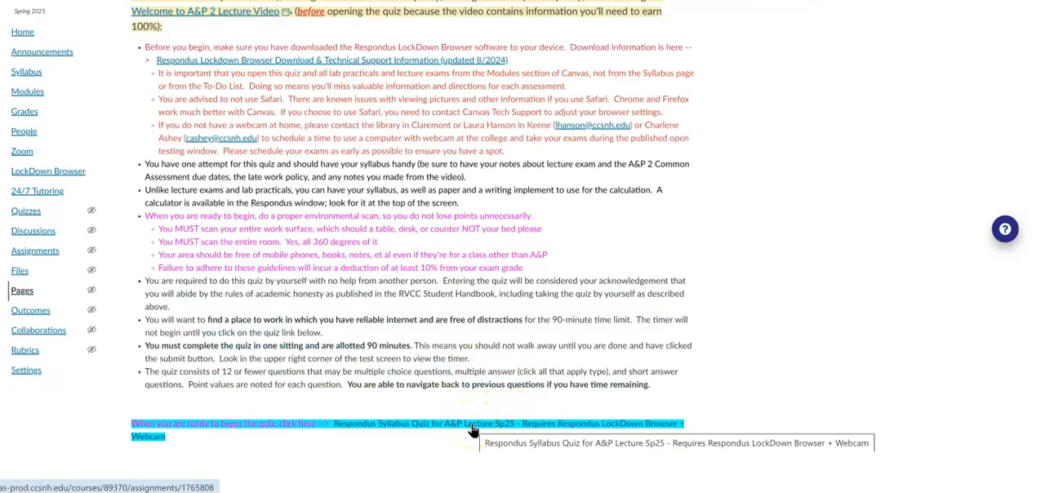
pyautogui.click(437, 430)
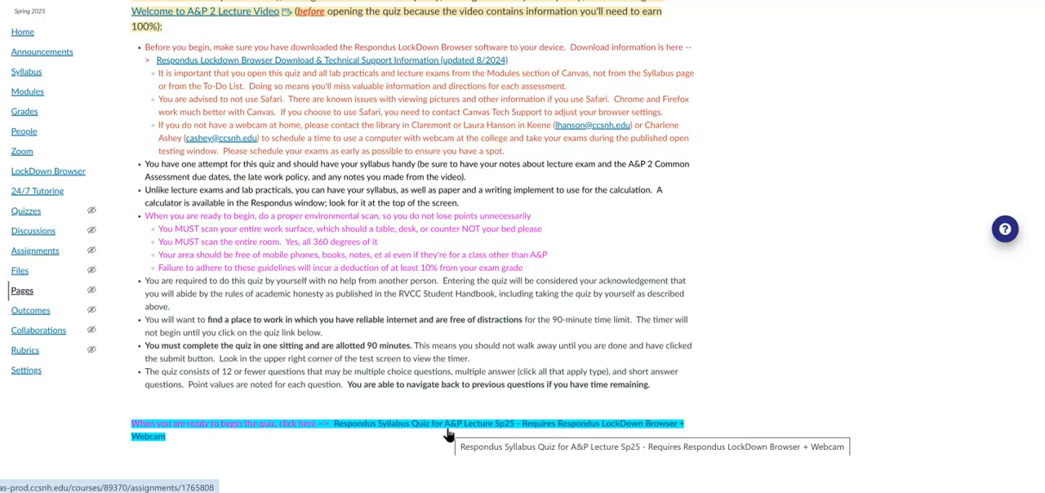
pyautogui.click(448, 435)
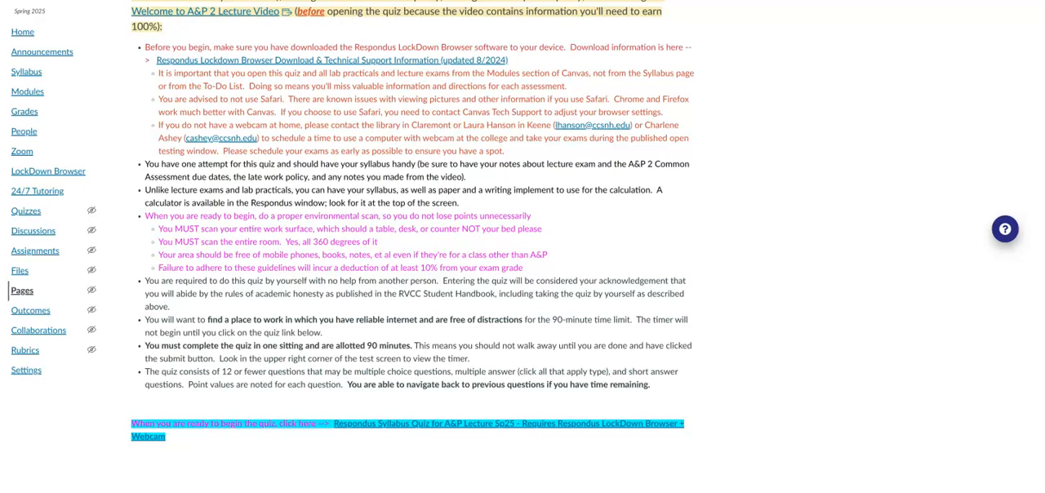
pyautogui.scroll(1, 412, 245)
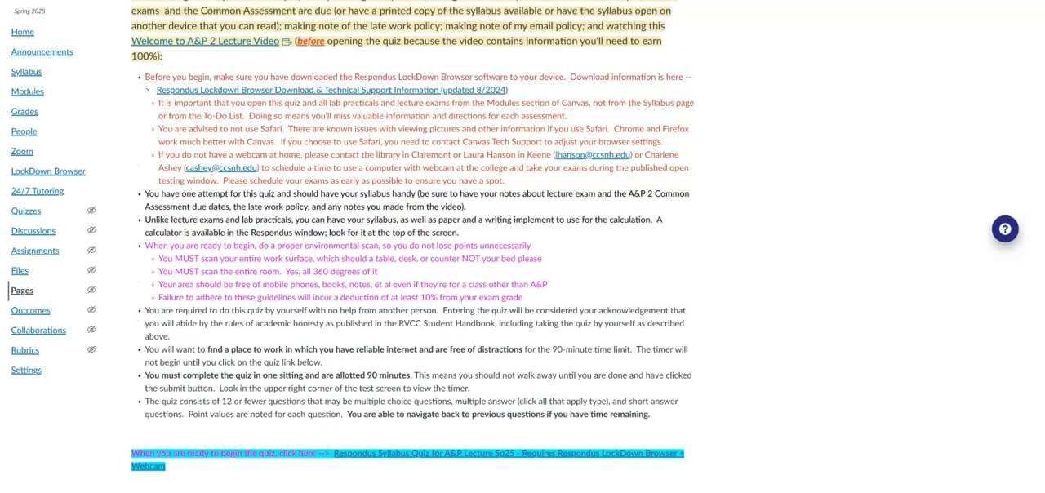
pyautogui.scroll(4, 412, 245)
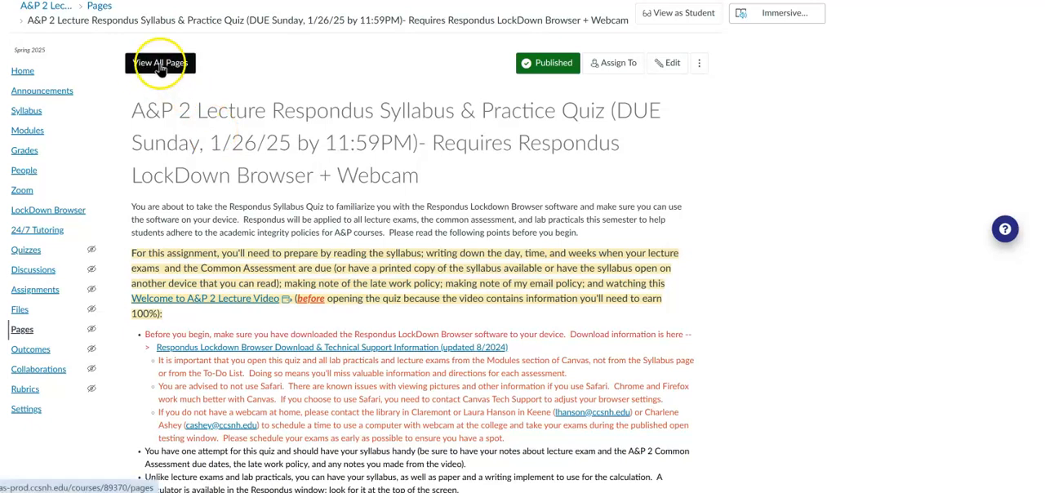
pyautogui.click(244, 1)
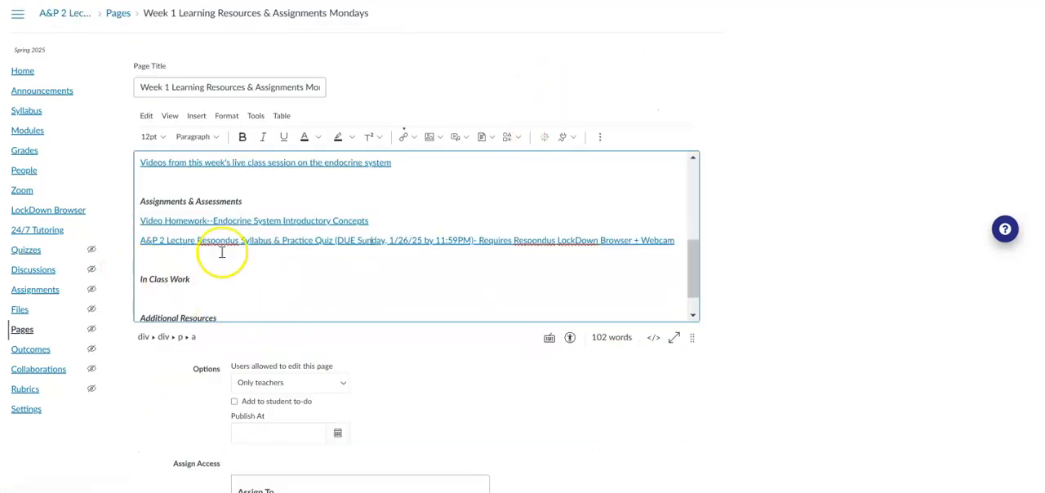
# Add a red note below the Respondus quiz link asking the colleague to link their own respondus practice quiz, and save the Week 1 page.
pyautogui.write('(Paula needs to link your own respondus practice quiz to the page above.)')
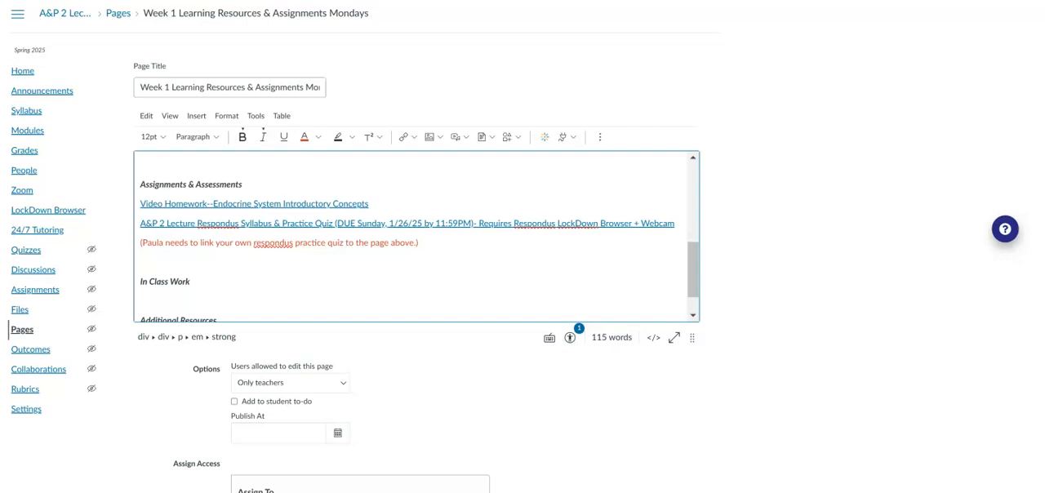
pyautogui.scroll(-3, 740, 443)
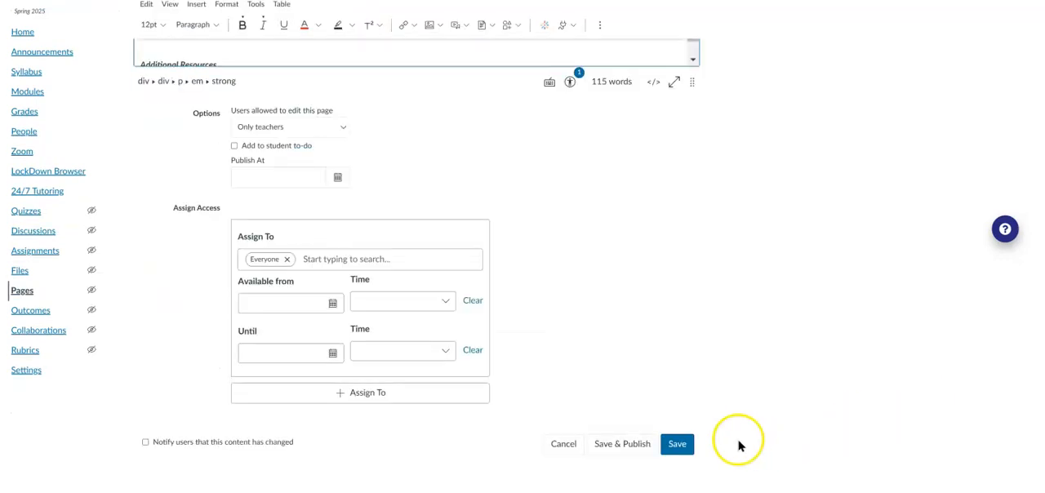
pyautogui.click(677, 445)
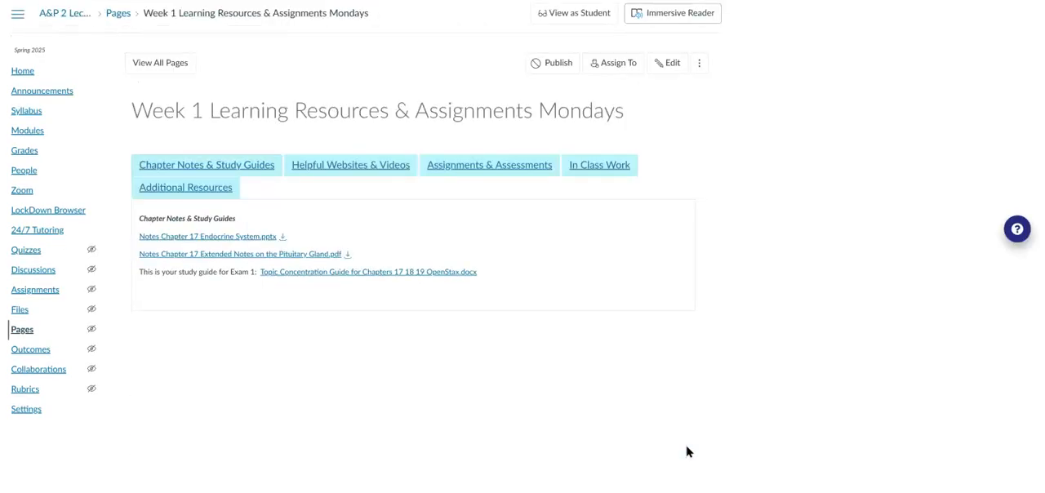
# Review the weekly Learning Resources & Assignments pages and their Mondays versions in the course's full page list.
pyautogui.click(180, 65)
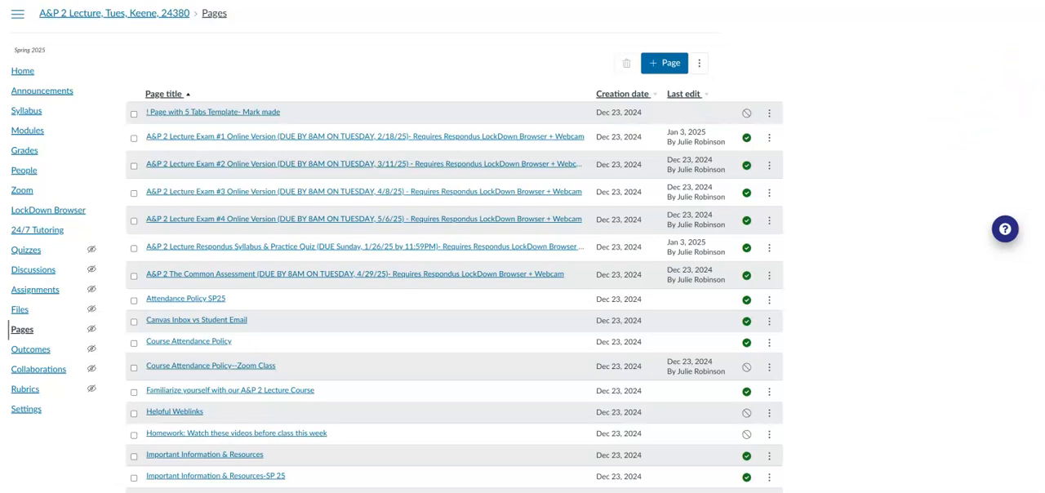
pyautogui.scroll(-10, 454, 286)
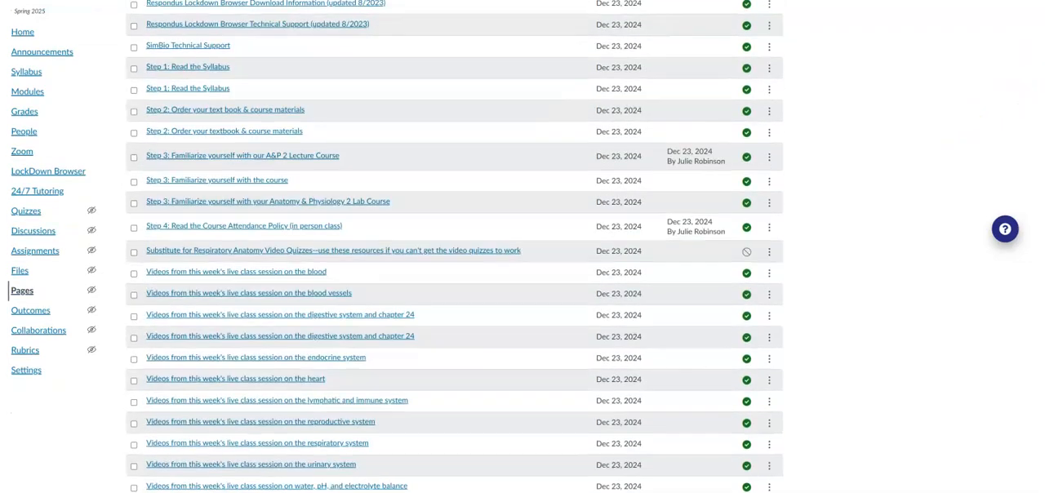
pyautogui.scroll(-10, 454, 246)
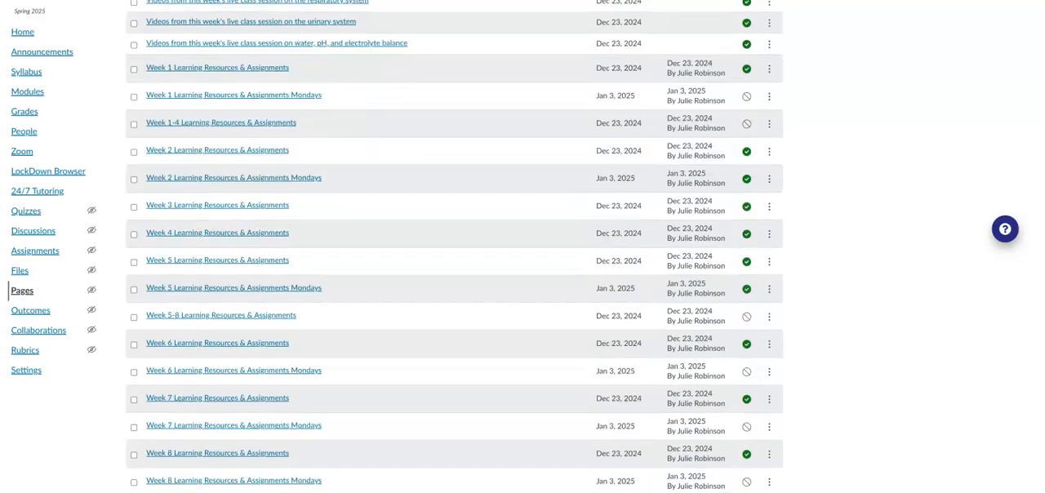
pyautogui.scroll(1, 453, 246)
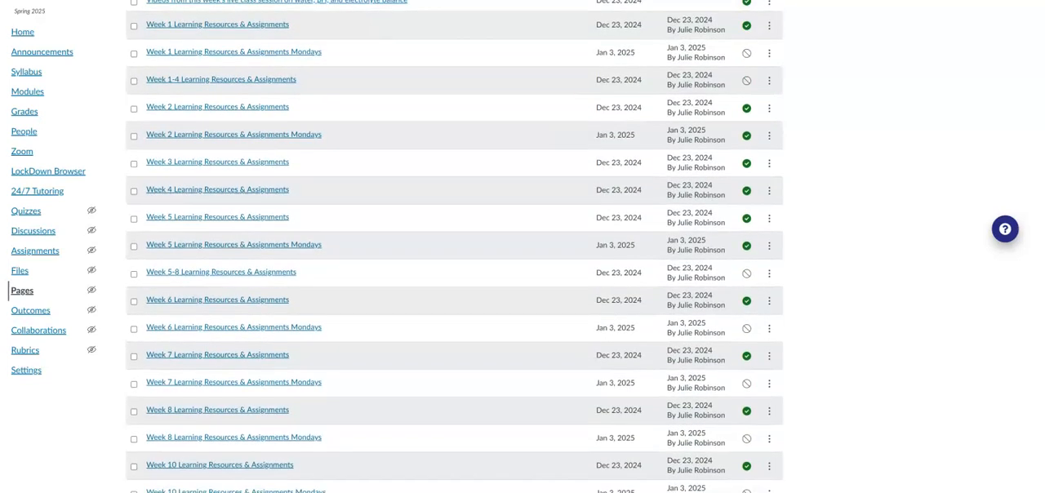
pyautogui.scroll(1, 454, 246)
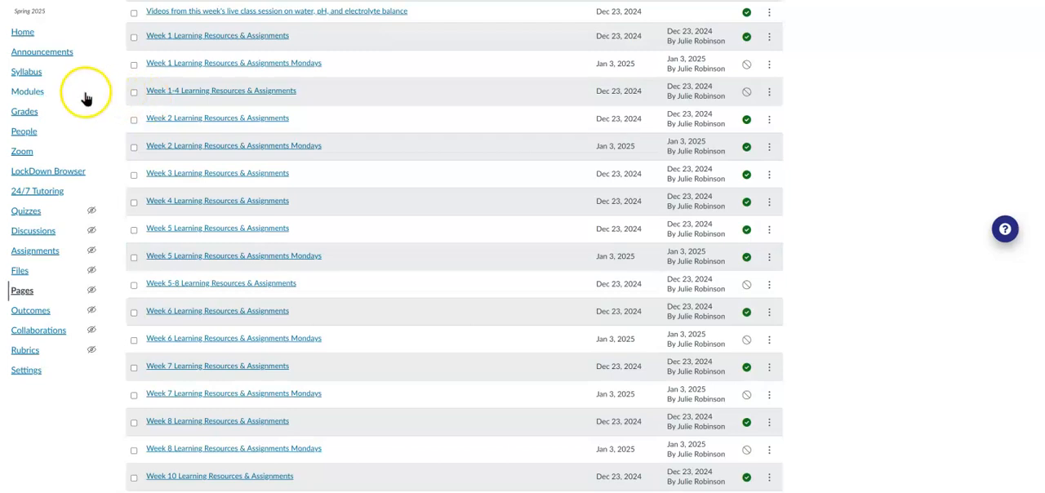
# Add the Week 1 Learning Resources & Assignments Mondays page to the Week 1 (1/20/25 to 1/26/25) module and publish it.
pyautogui.click(23, 96)
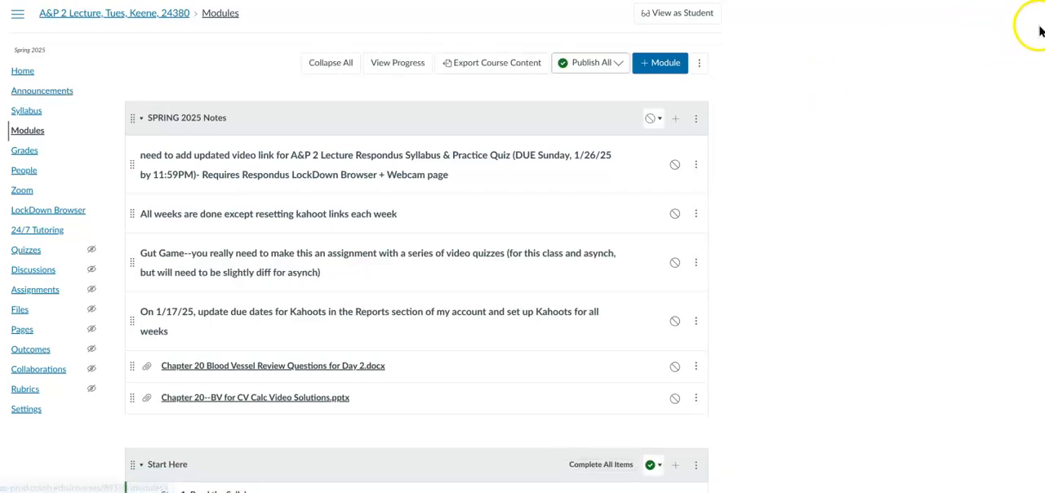
pyautogui.scroll(-10, 416, 261)
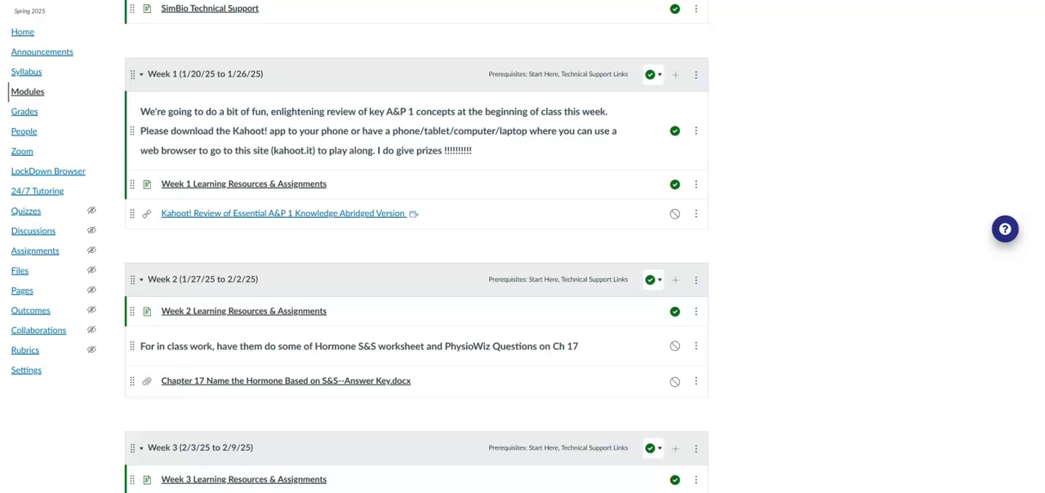
pyautogui.click(677, 76)
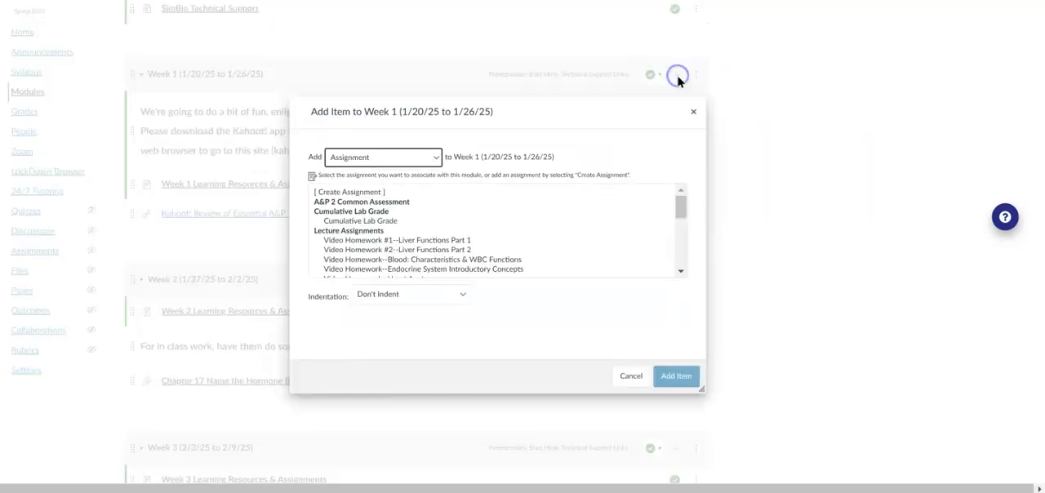
pyautogui.click(377, 161)
pyautogui.click(364, 232)
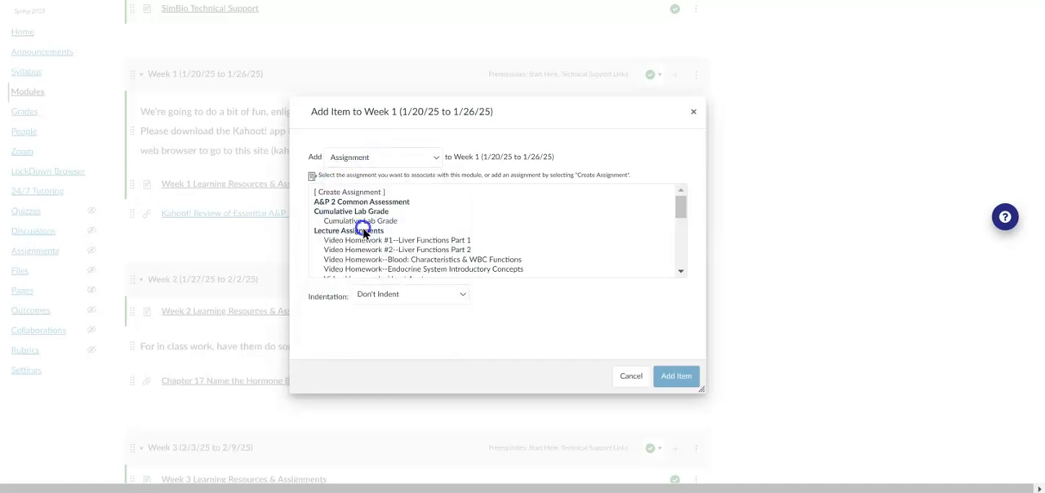
pyautogui.click(677, 255)
pyautogui.click(678, 255)
pyautogui.click(678, 255)
pyautogui.click(677, 255)
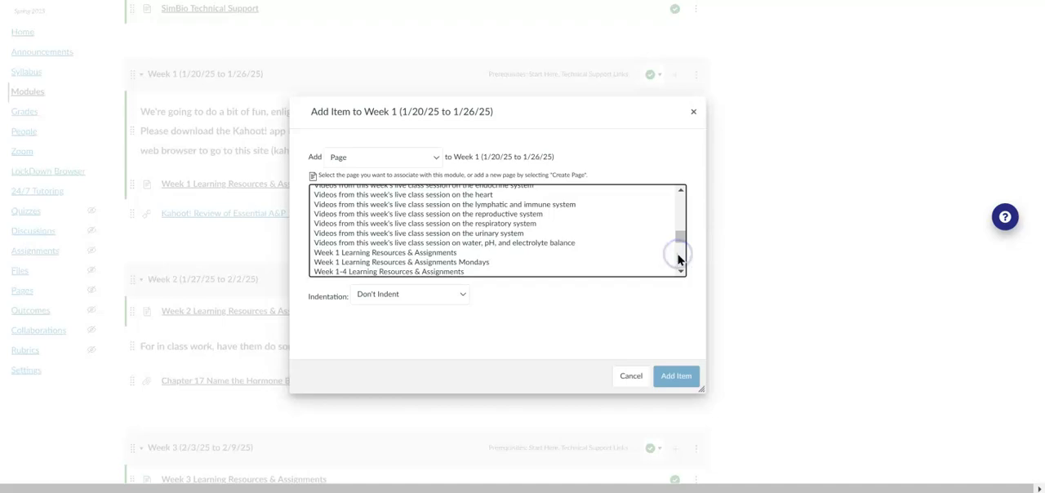
pyautogui.click(480, 263)
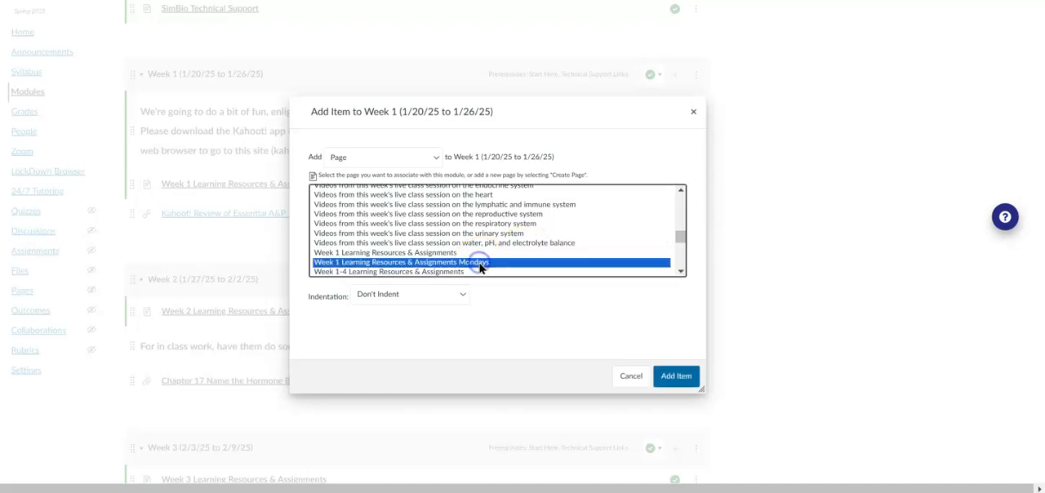
pyautogui.click(675, 376)
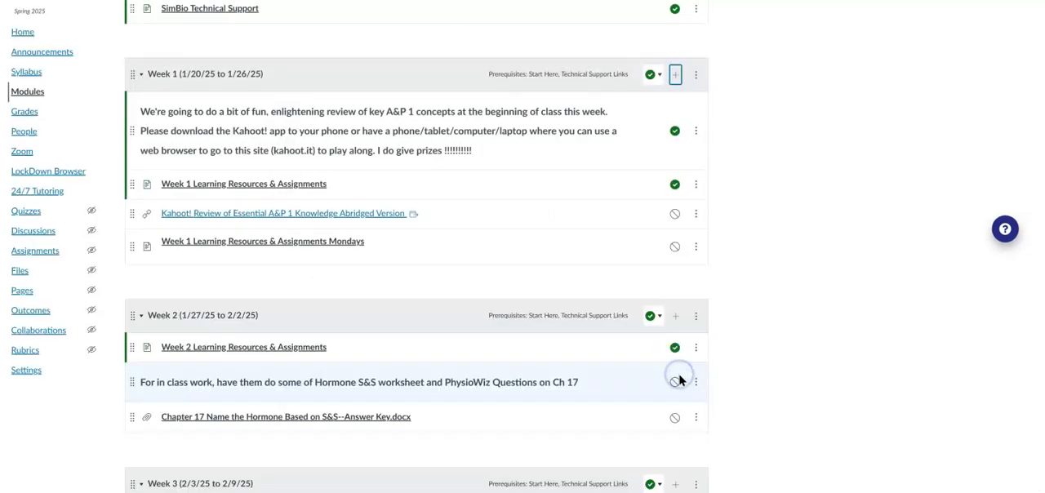
pyautogui.click(673, 243)
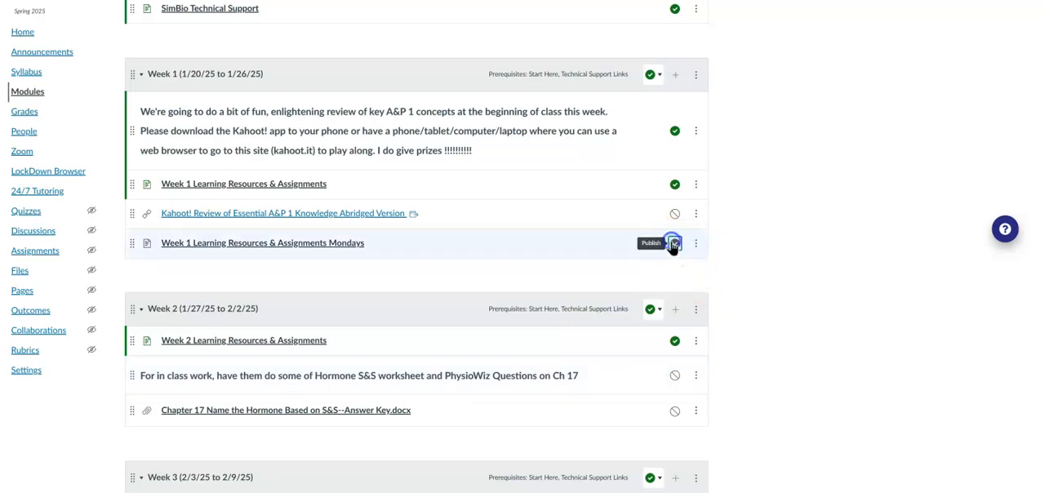
# Look at the removal option for the original Week 1 Learning Resources & Assignments item in the Week 1 module without removing it.
pyautogui.click(698, 187)
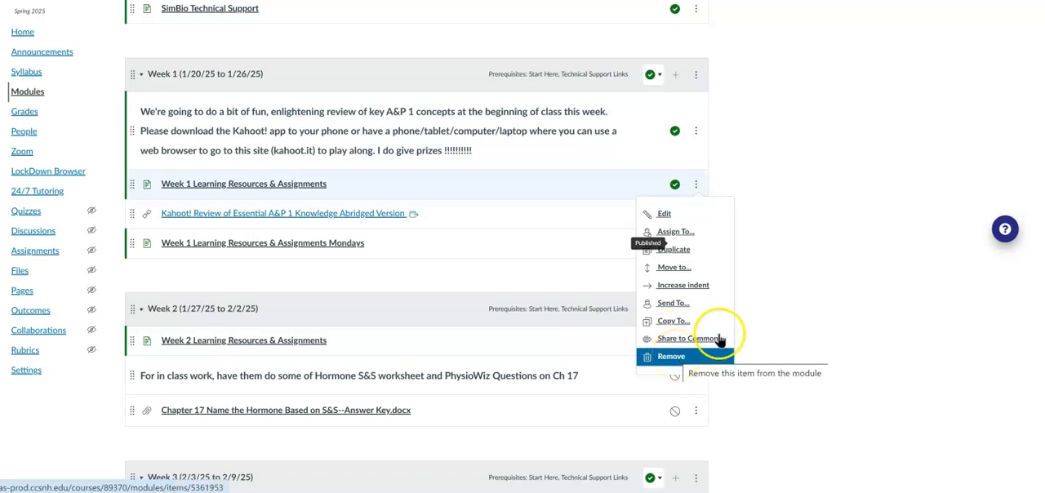
pyautogui.click(862, 203)
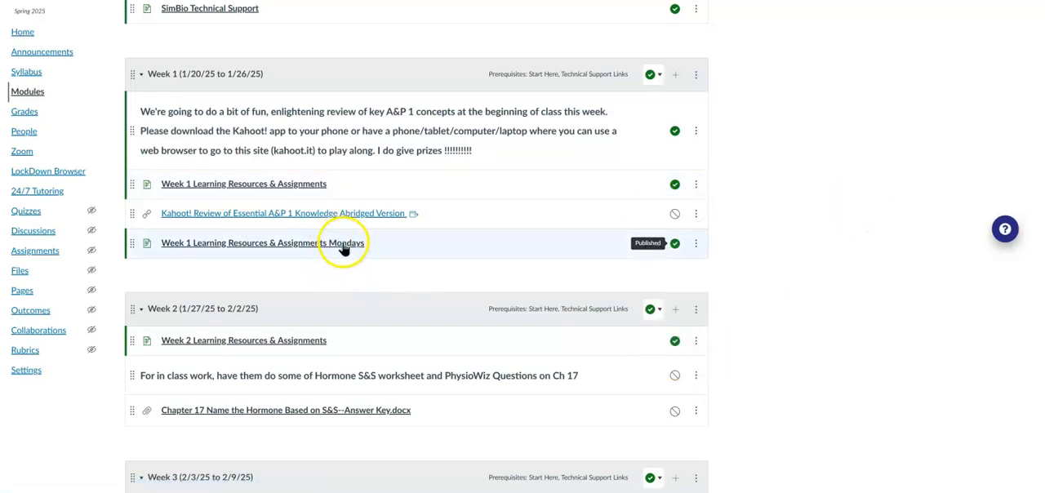